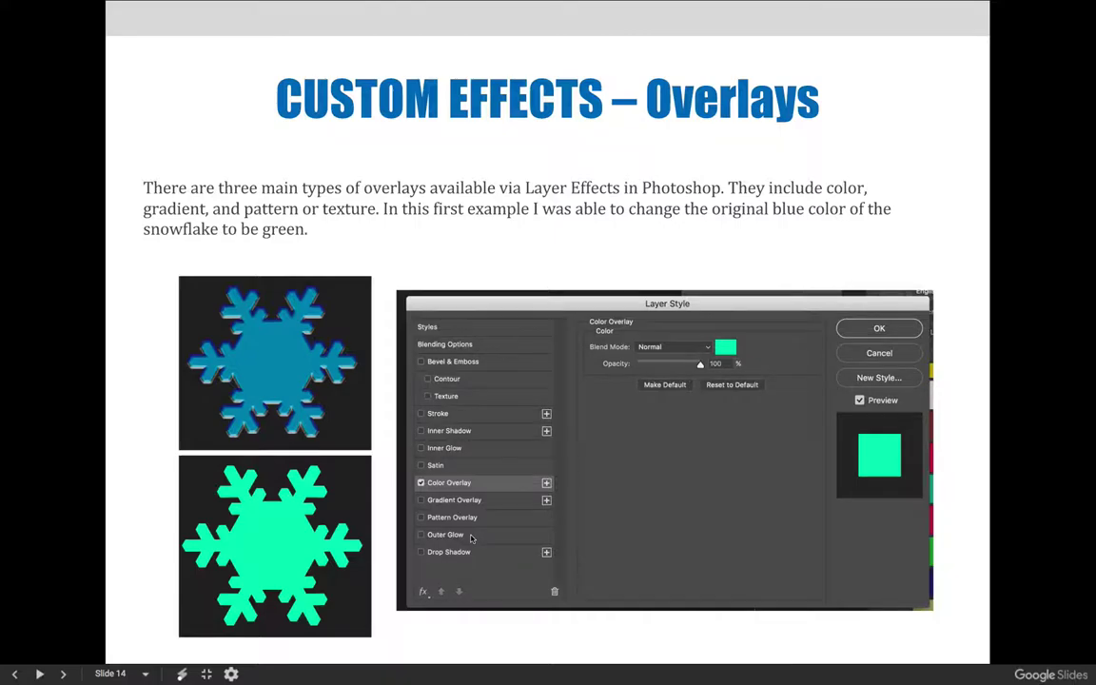
Advance the presentation from slide 14 to the Gradient Overlay slide
key("Right")
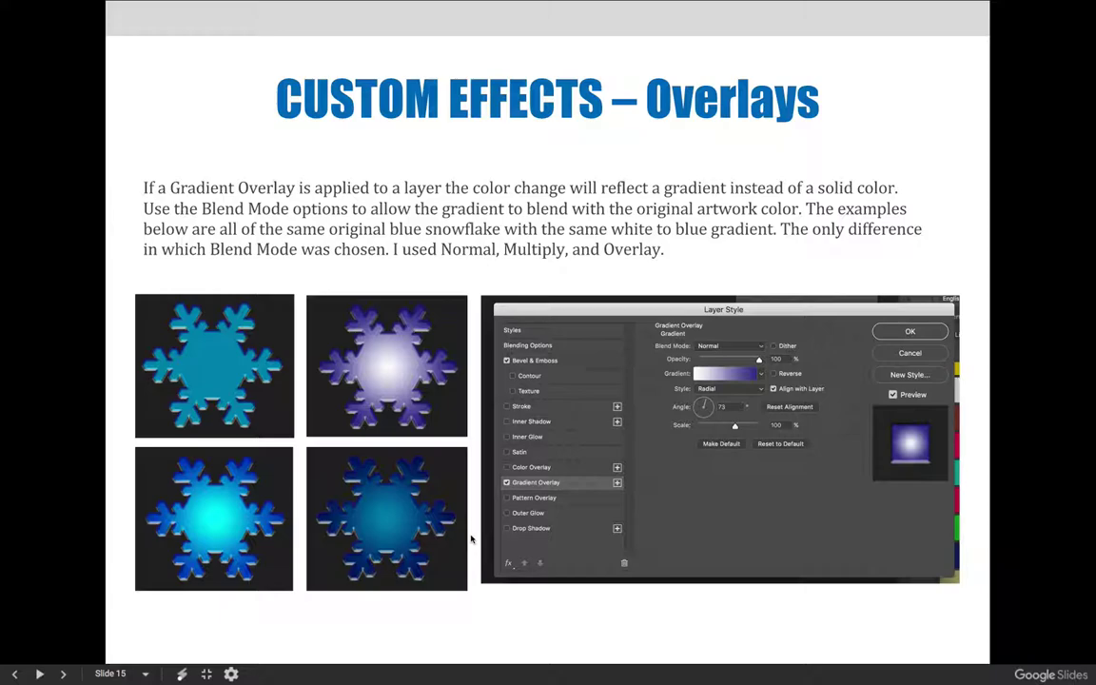
Advance to slide 16, which explains defining a custom Pattern Overlay texture
key("Right")
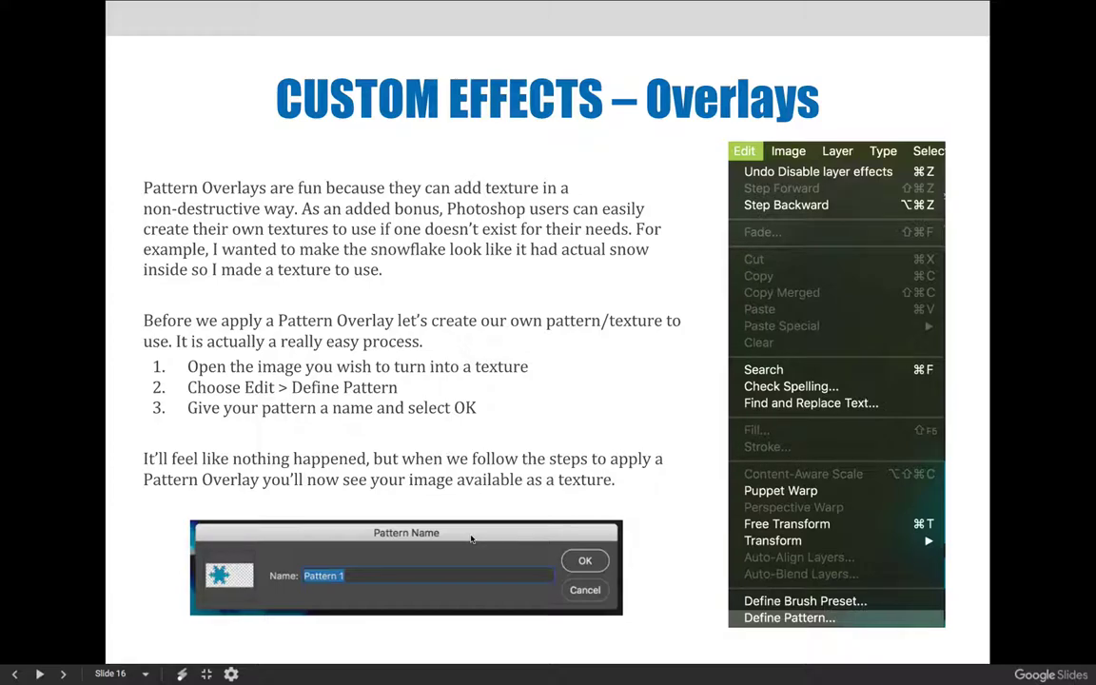
Advance to slide 17 on applying the custom pattern overlay at 43% scale
key("Right")
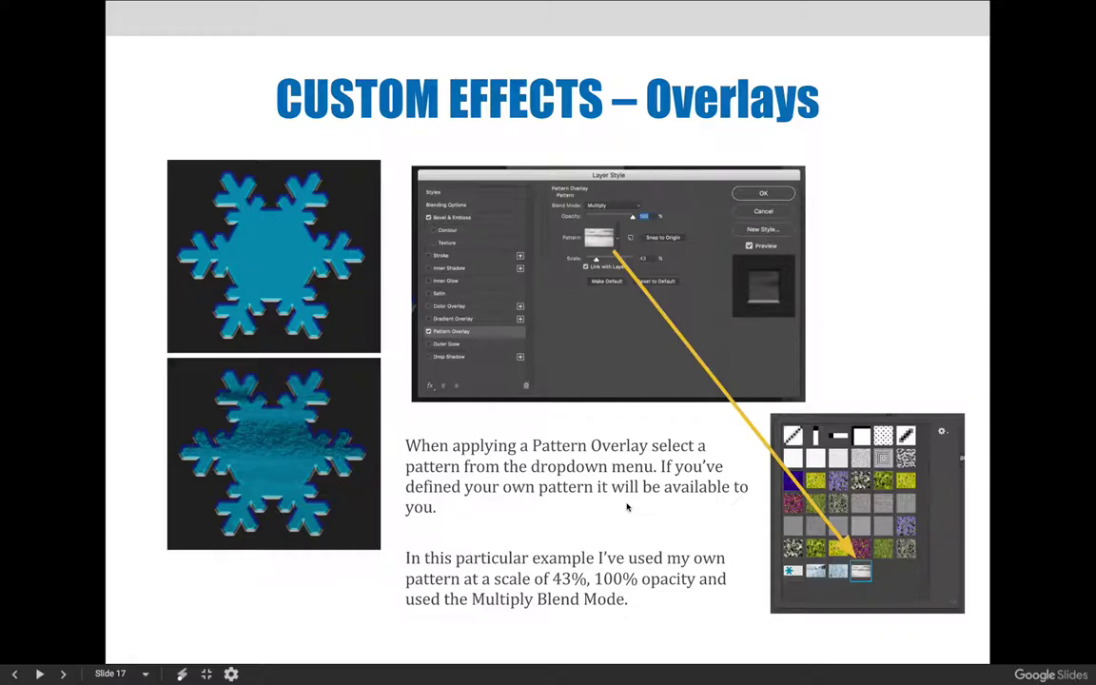
Exit the slideshow and switch to the Untitled-6 snowflake document in Photoshop
key("Escape")
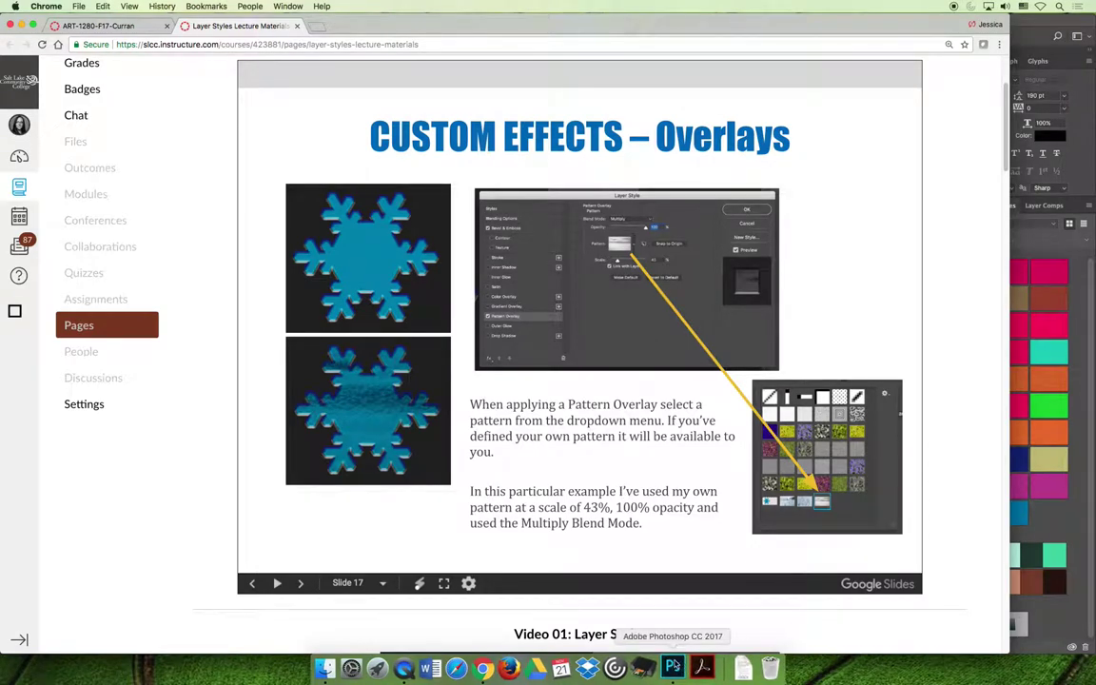
left_click(673, 667)
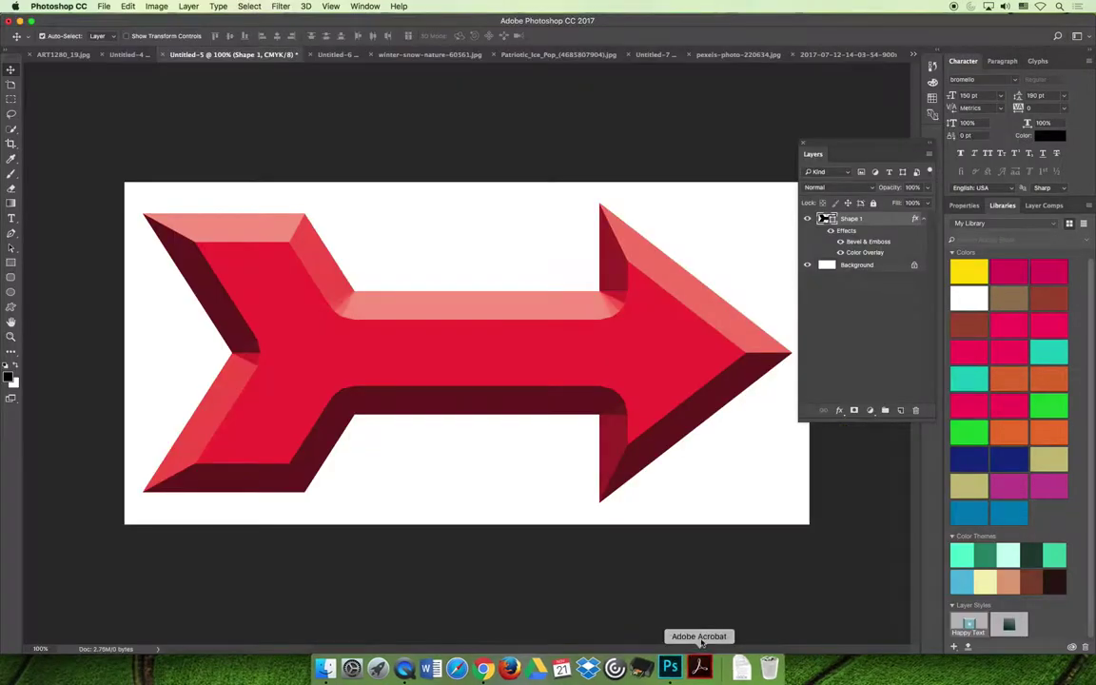
left_click(327, 54)
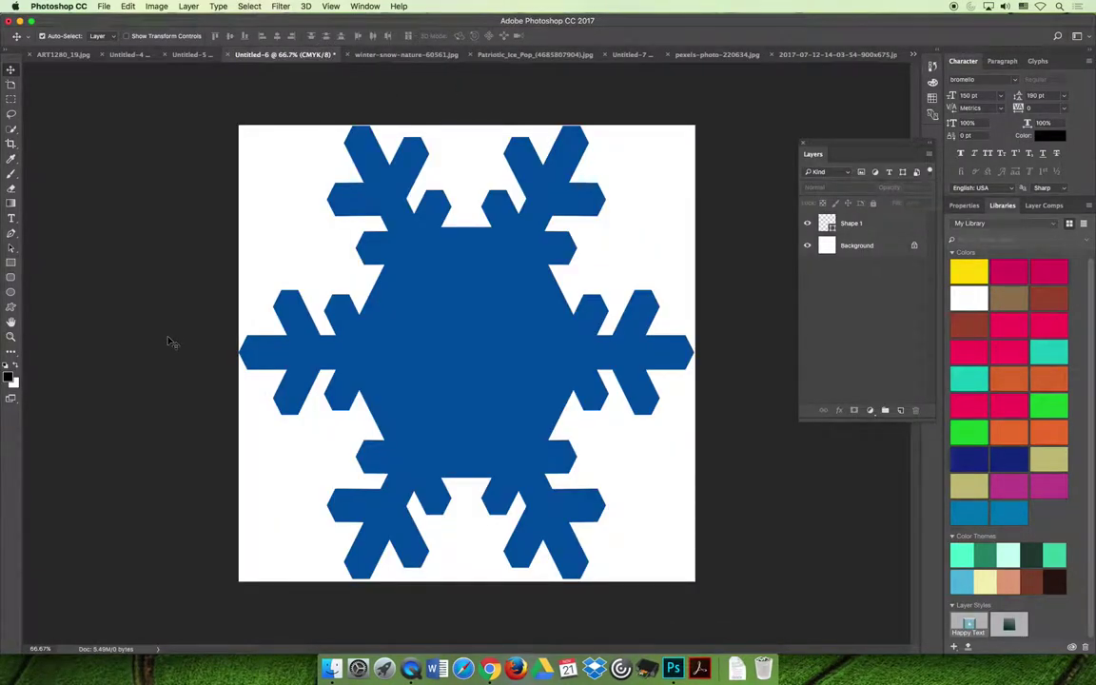
Pick the Custom Shape tool, keeping the snowflake shape, and select the Shape 1 layer
left_click(11, 307)
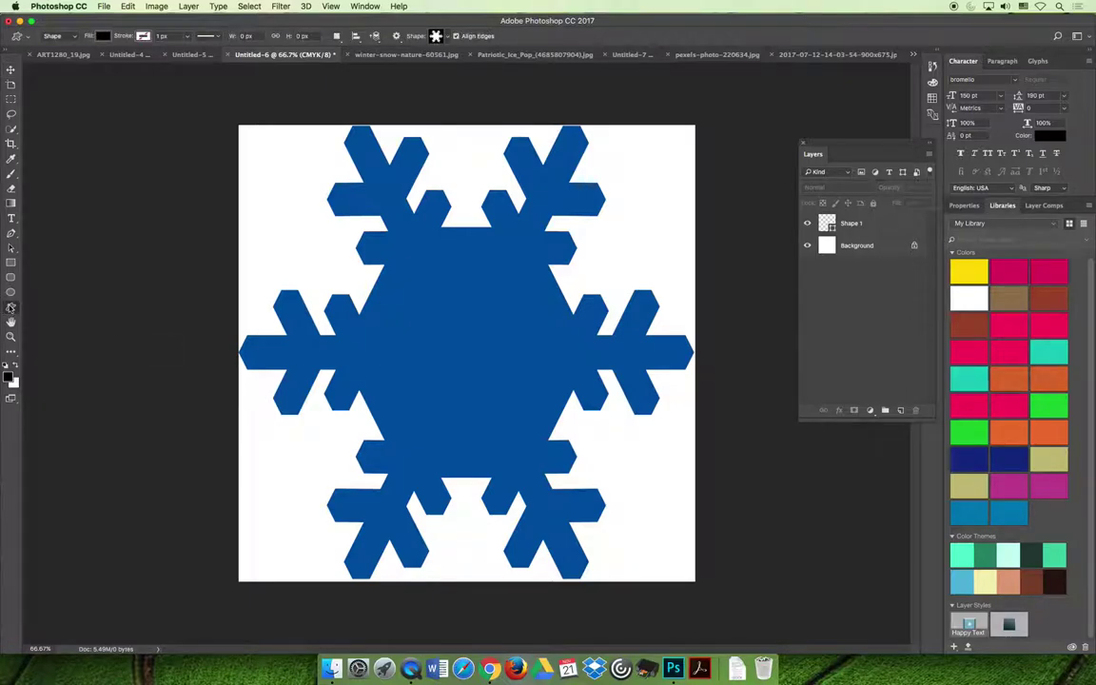
left_click(444, 37)
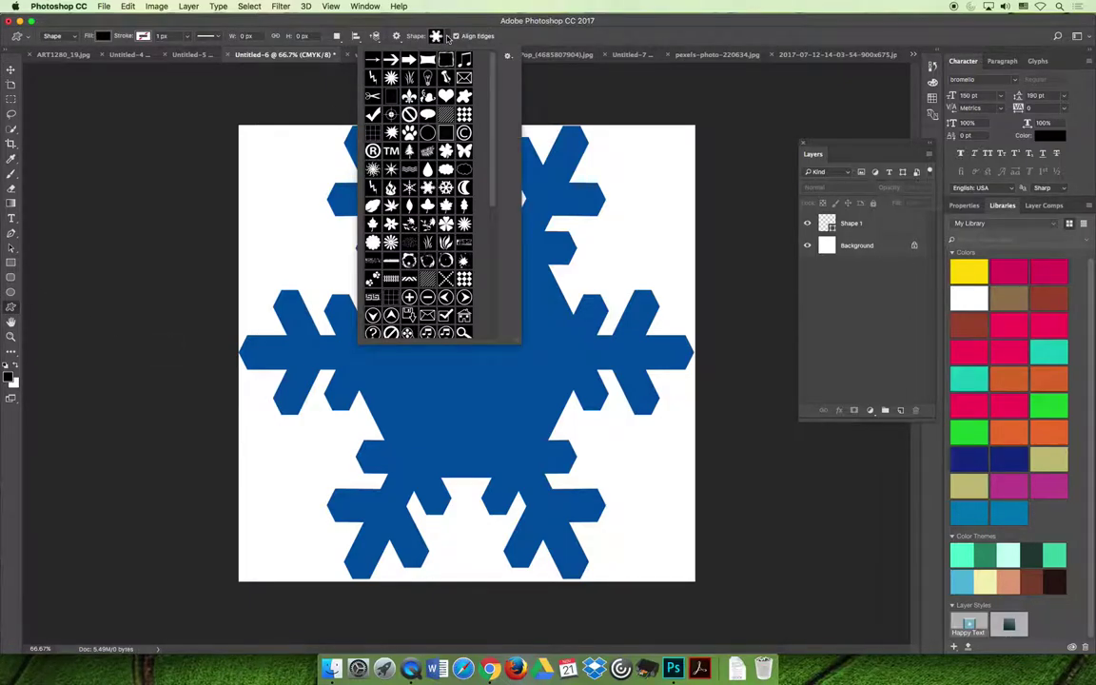
left_click(447, 37)
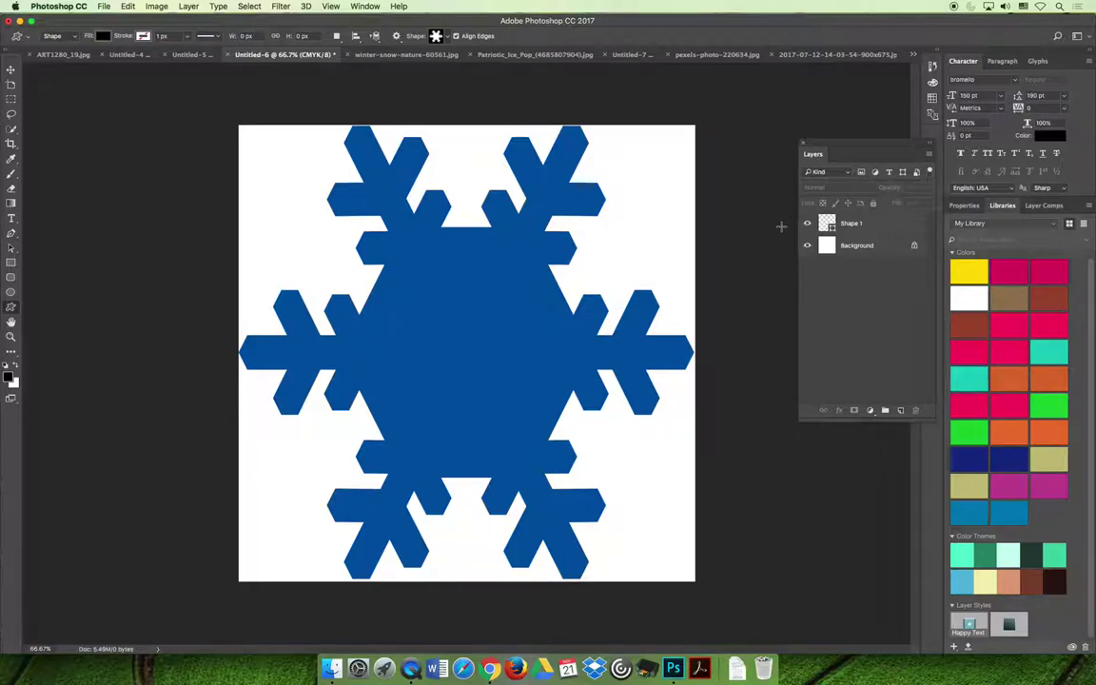
left_click(885, 225)
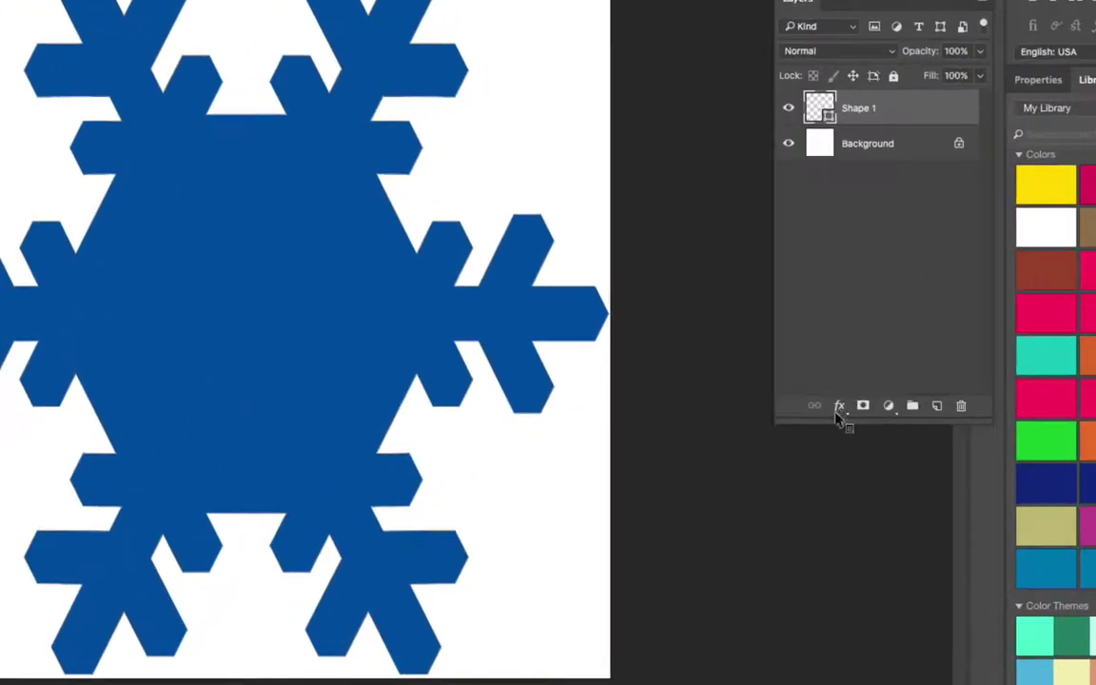
left_click(839, 409)
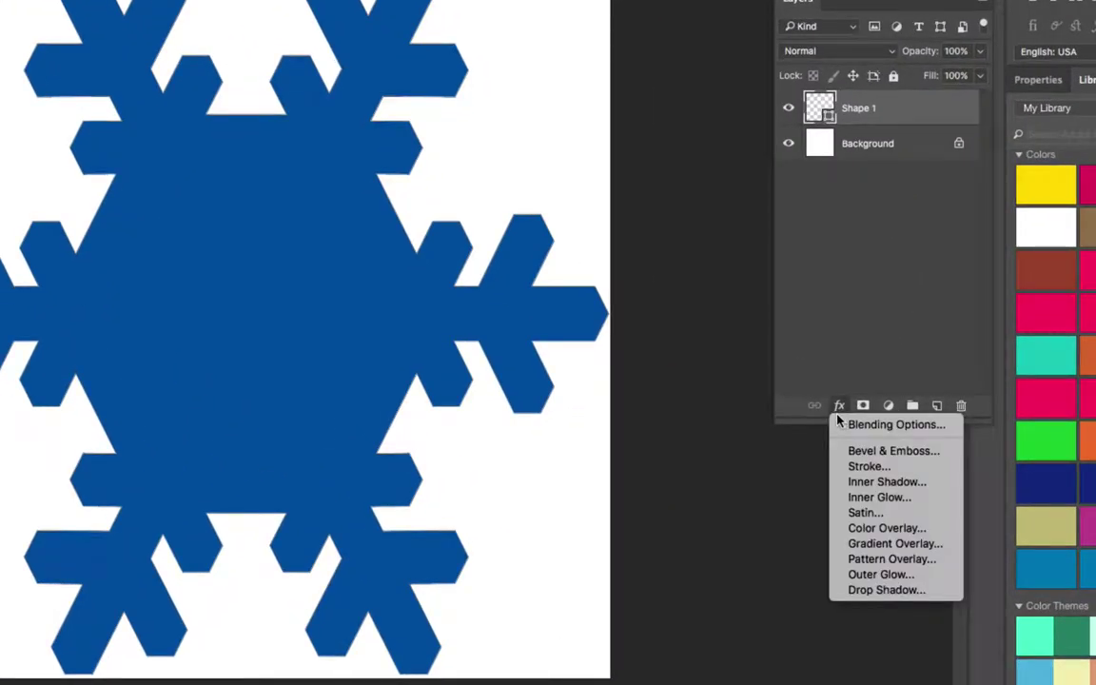
left_click(887, 528)
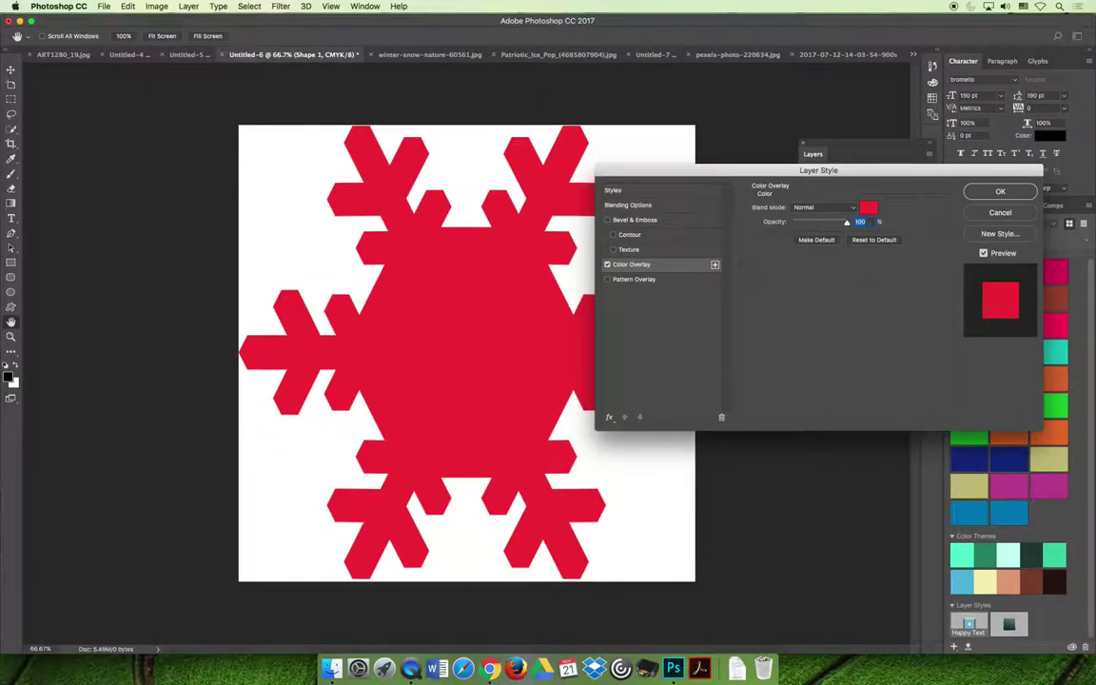
left_click(869, 208)
left_click(703, 356)
left_click(739, 423)
left_click(695, 455)
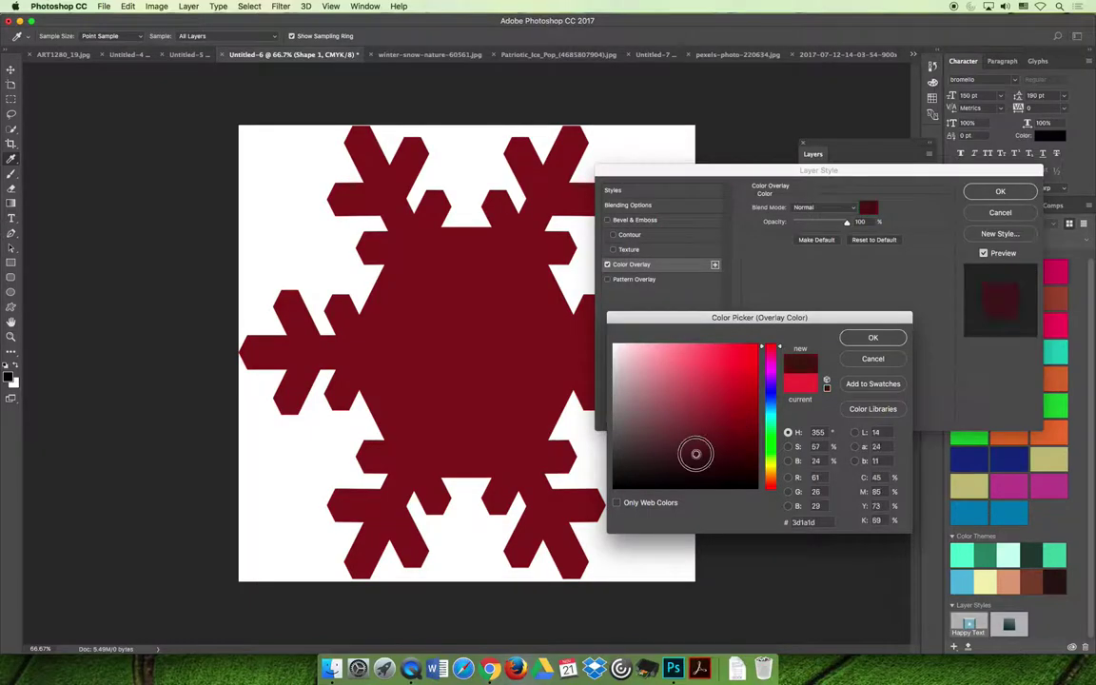
left_click(770, 419)
left_click(744, 437)
left_click(700, 389)
left_click(731, 369)
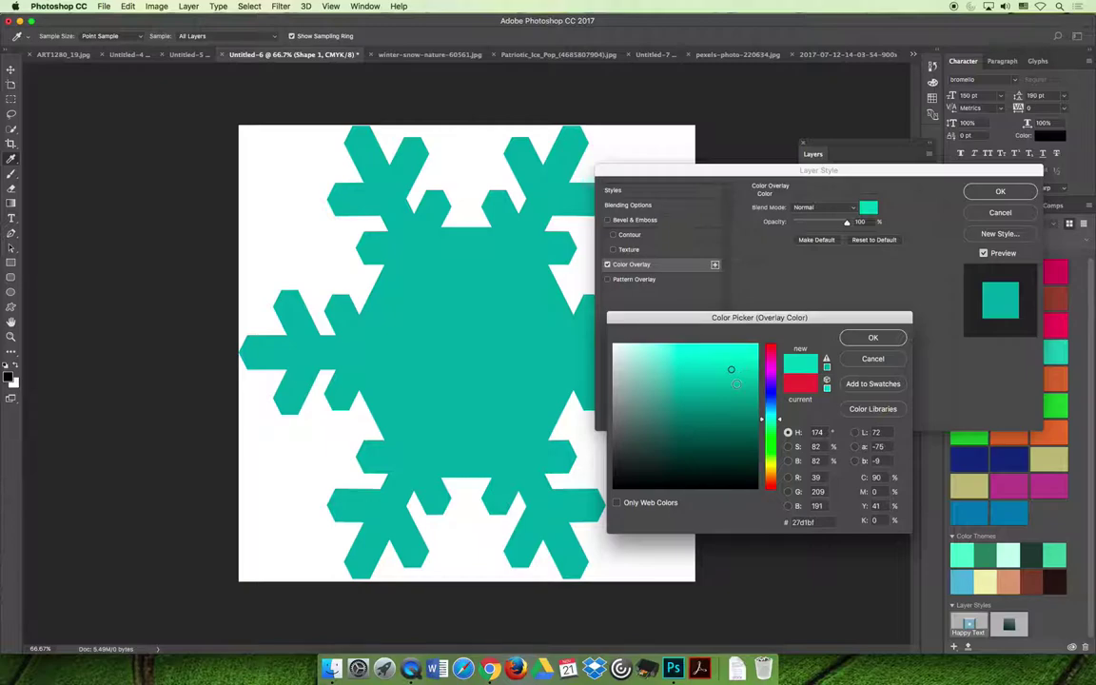
key("Escape")
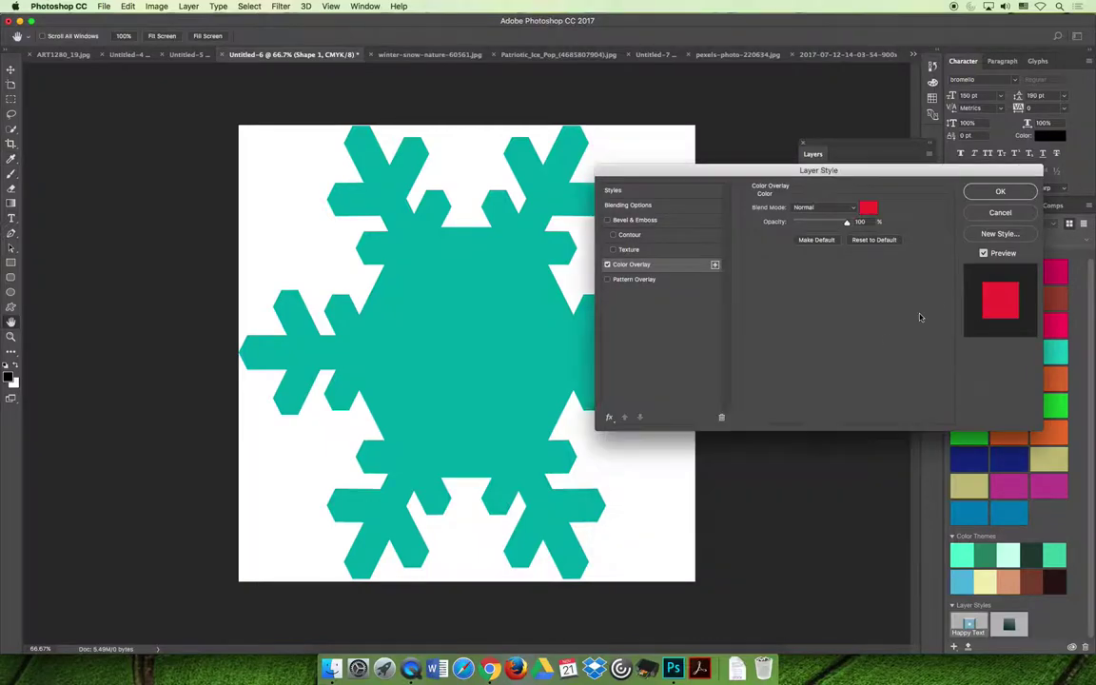
left_click(983, 217)
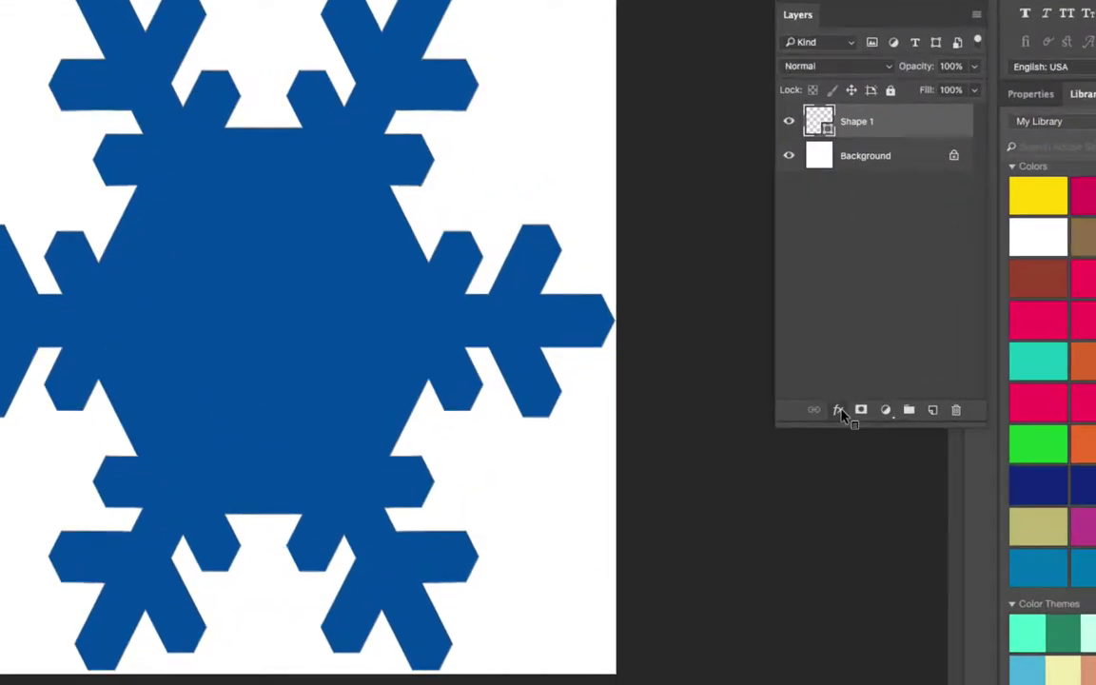
Add a Gradient Overlay to the snowflake and try several default gradient presets
left_click(838, 411)
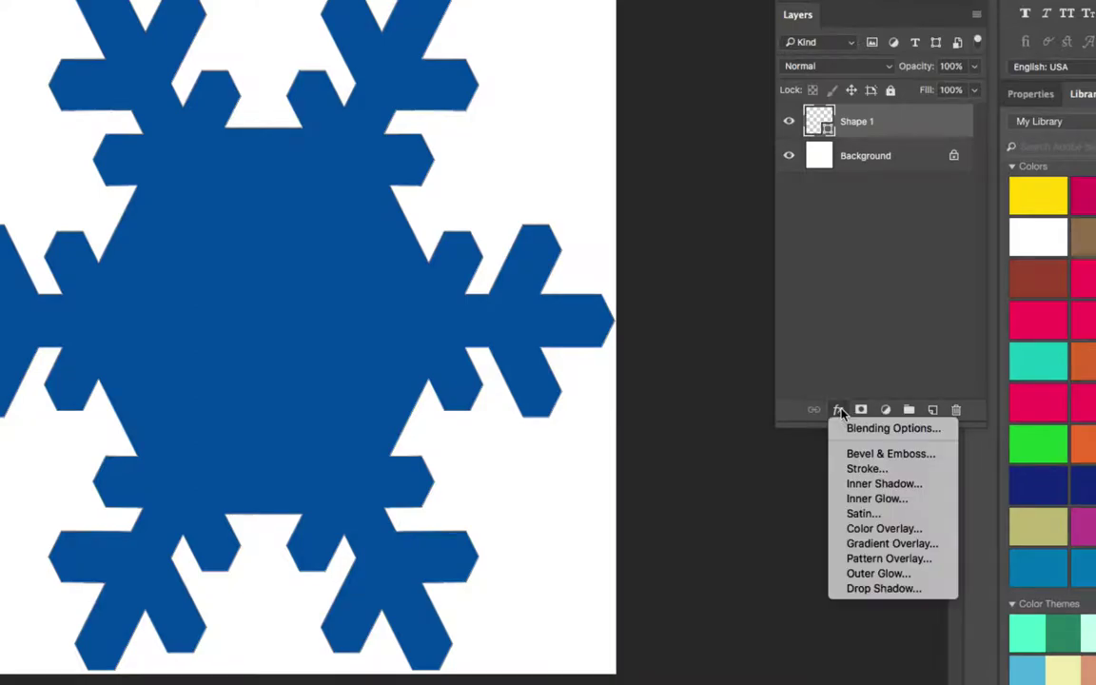
left_click(936, 546)
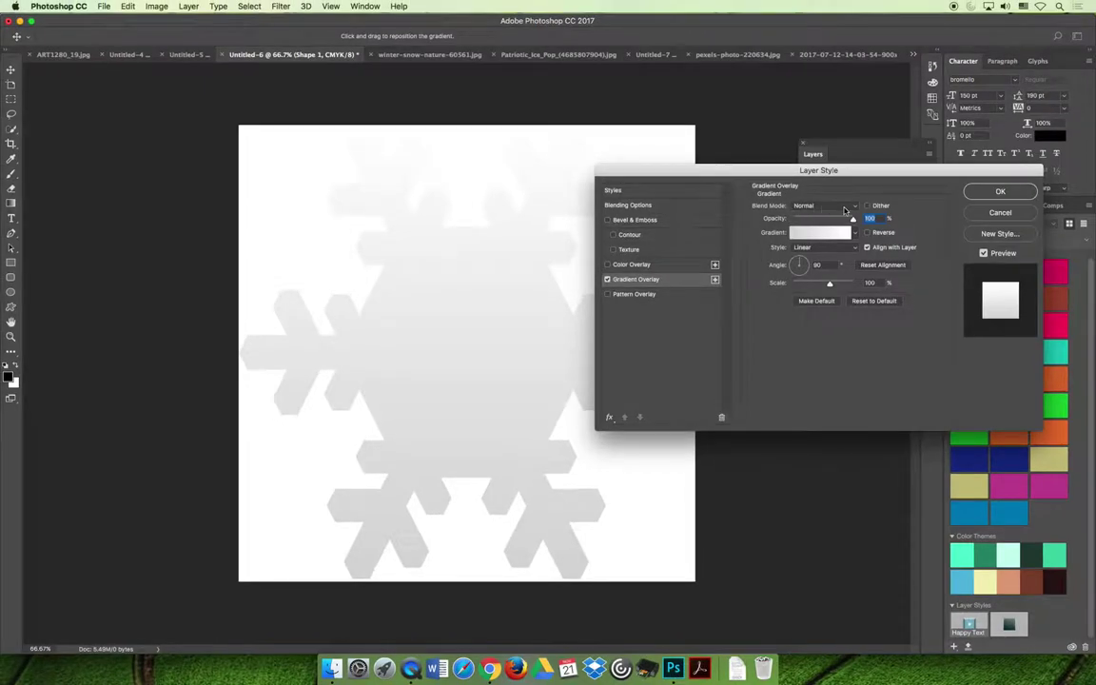
left_click(853, 232)
left_click(782, 257)
left_click(788, 263)
left_click(782, 257)
left_click(764, 275)
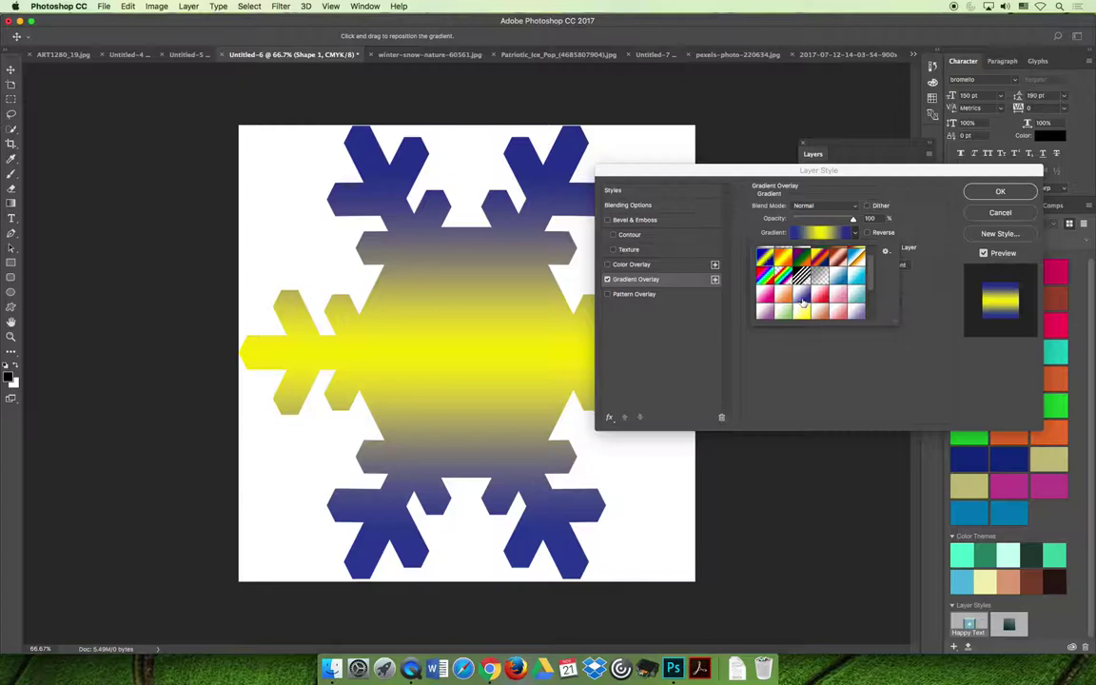
left_click(781, 296)
left_click(782, 296)
left_click(802, 311)
left_click(802, 296)
left_click(859, 265)
left_click(858, 278)
left_click(861, 301)
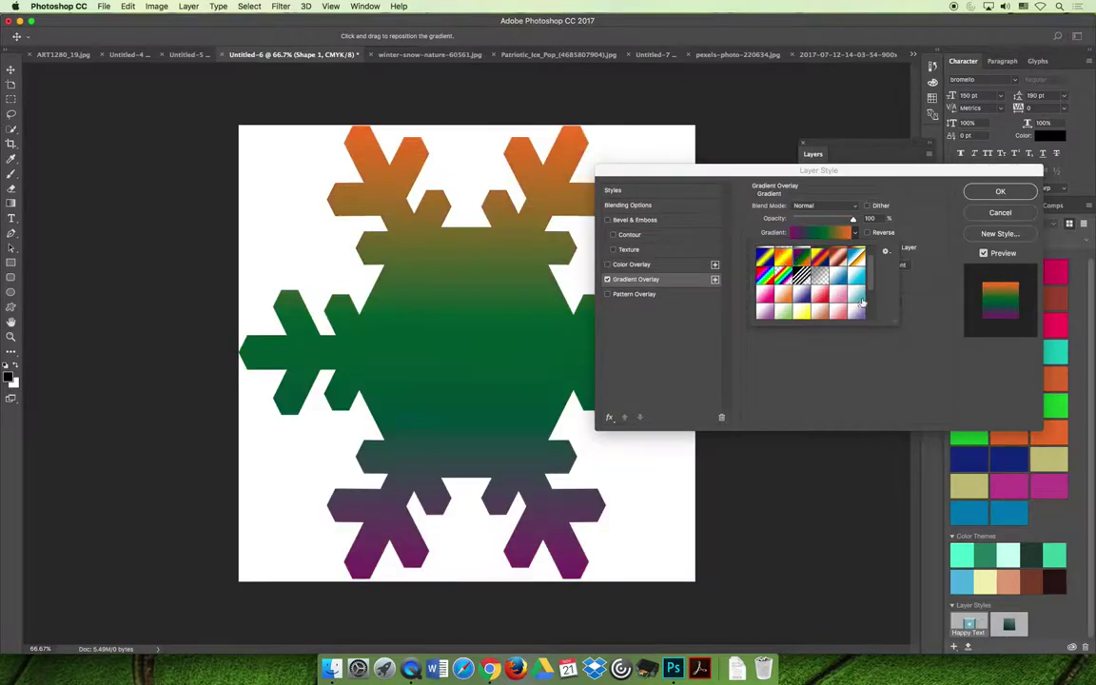
Append the Special Effects gradient set and try several of its gradients
scroll(872, 277, "up", 1)
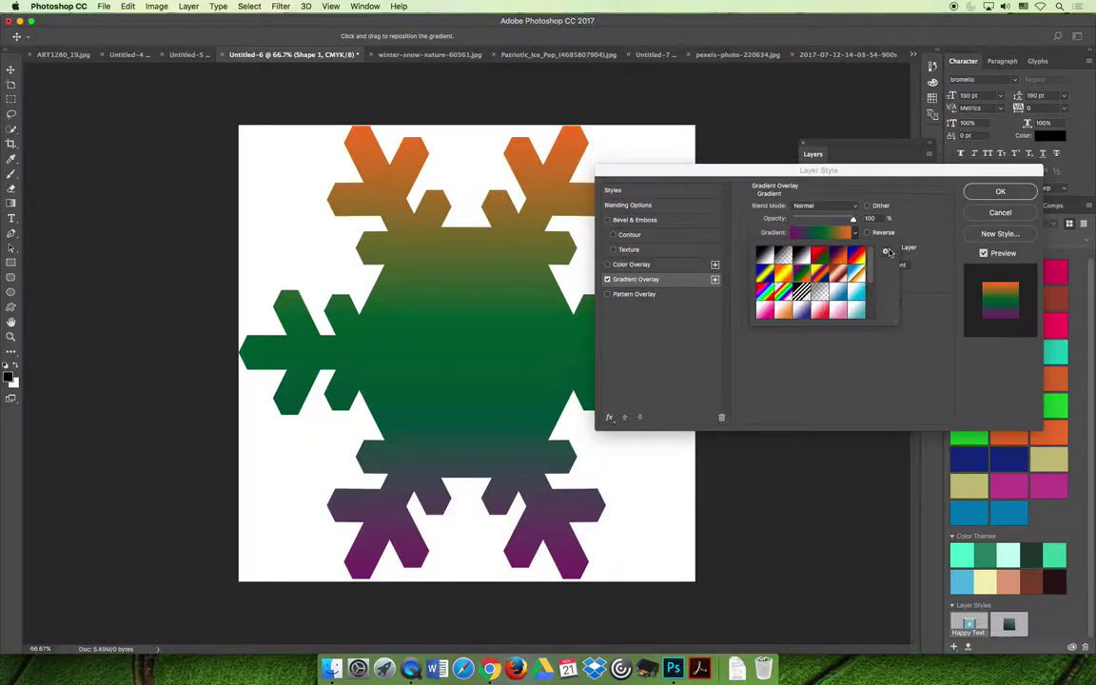
left_click(886, 252)
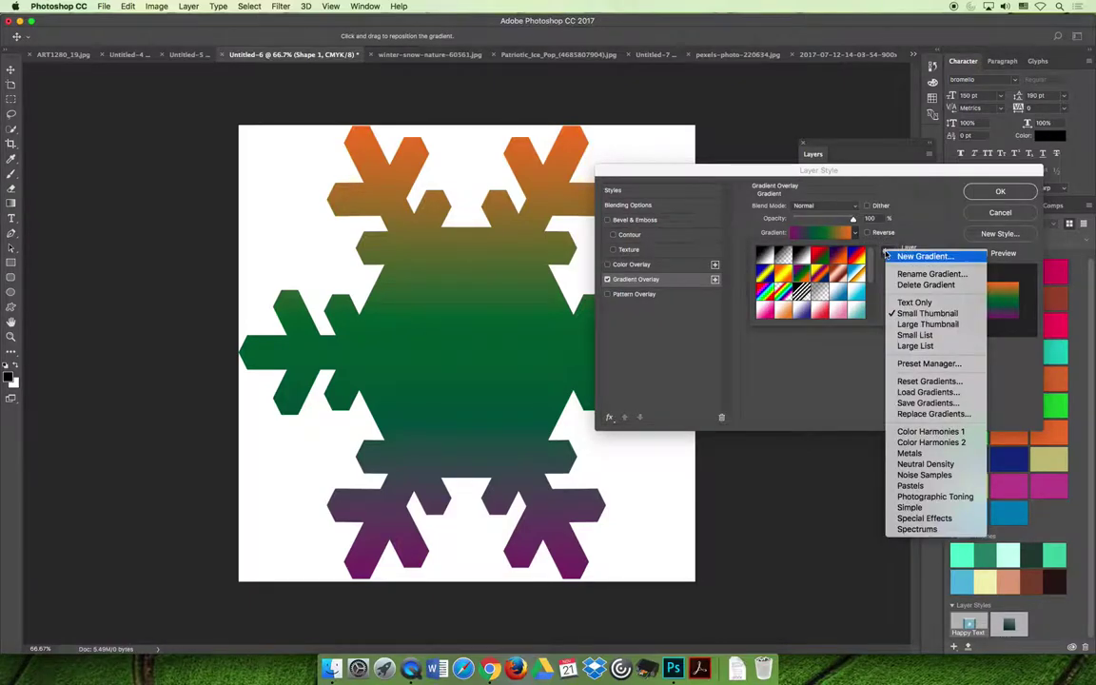
left_click(923, 518)
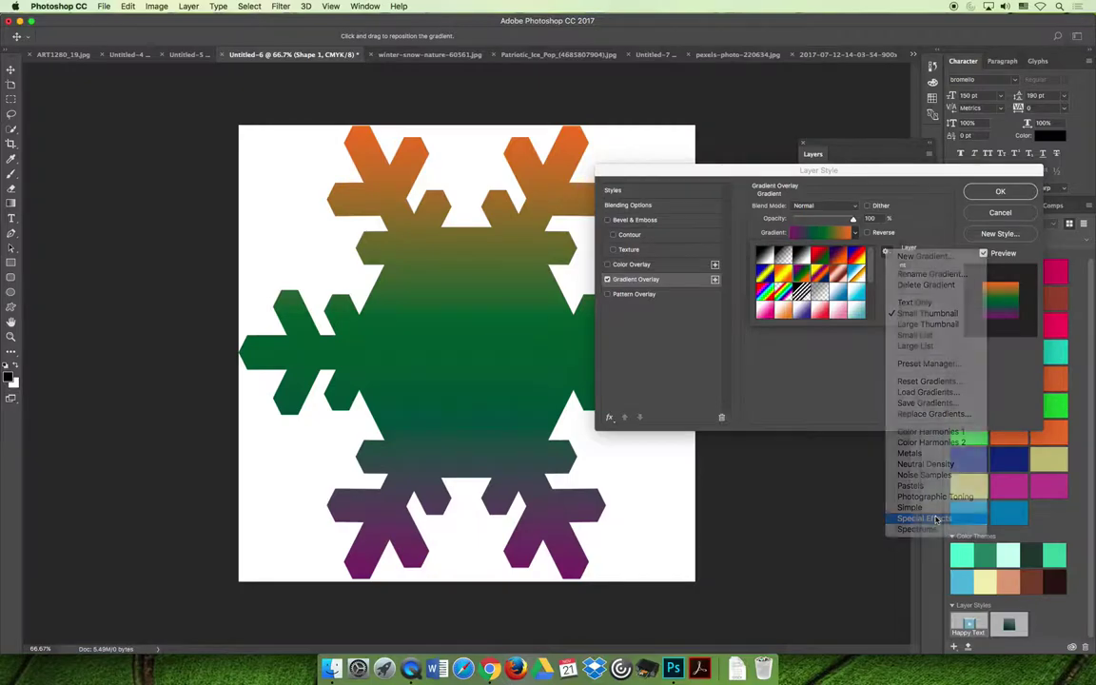
left_click(506, 225)
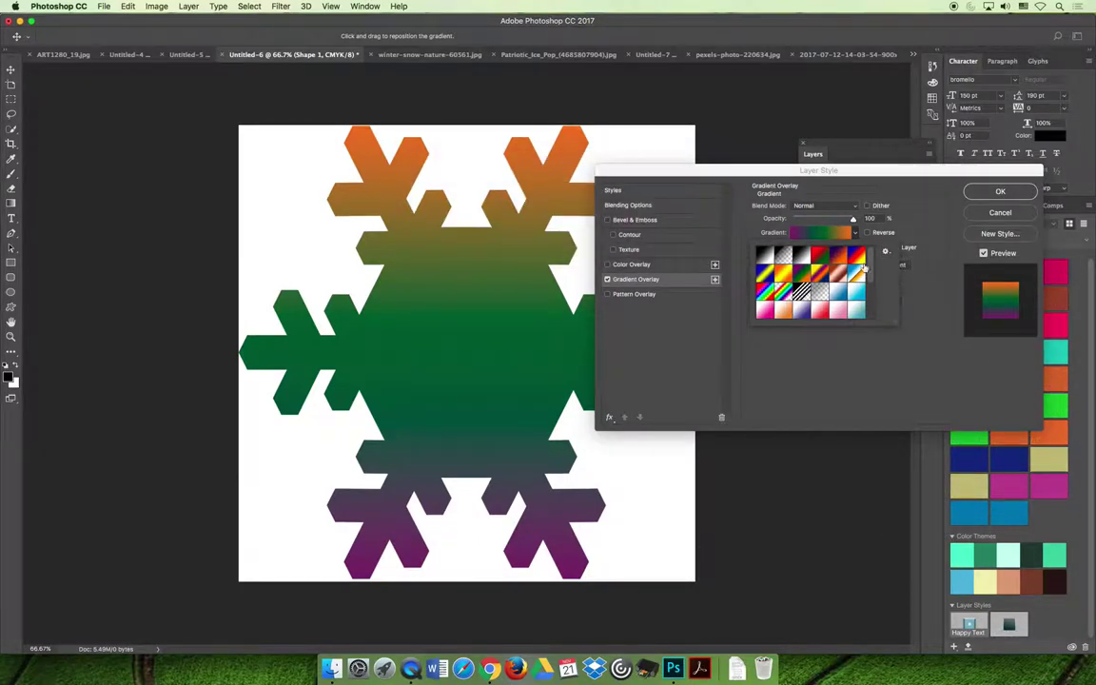
scroll(866, 276, "down", 3)
left_click(838, 307)
left_click(855, 306)
left_click(838, 307)
left_click(801, 309)
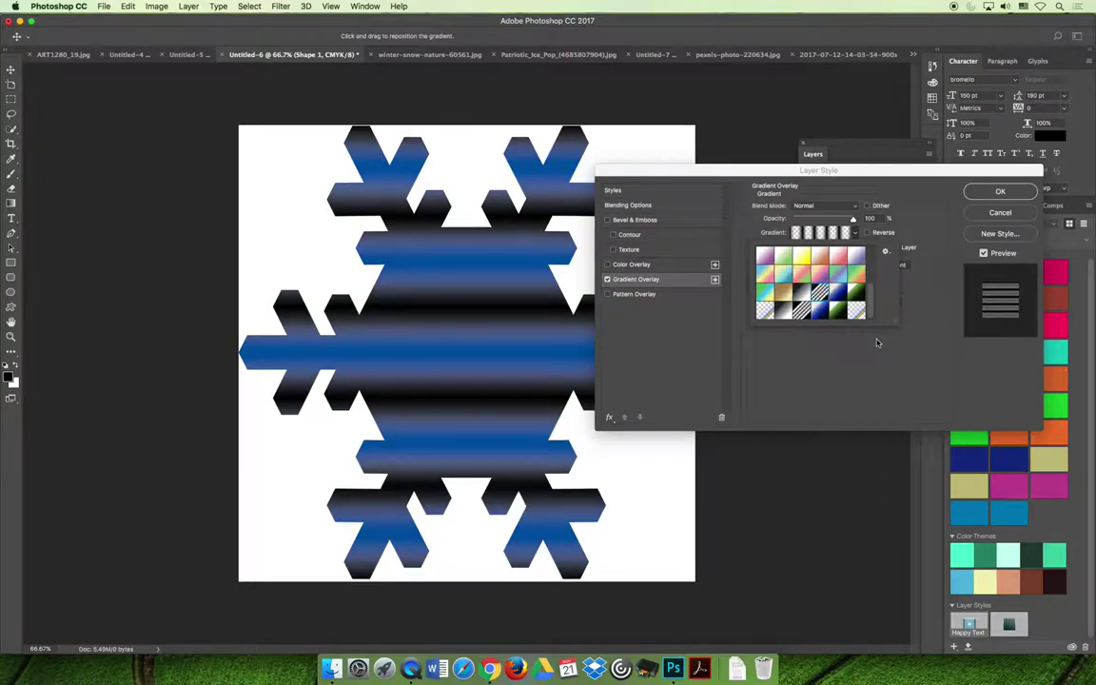
left_click(762, 261)
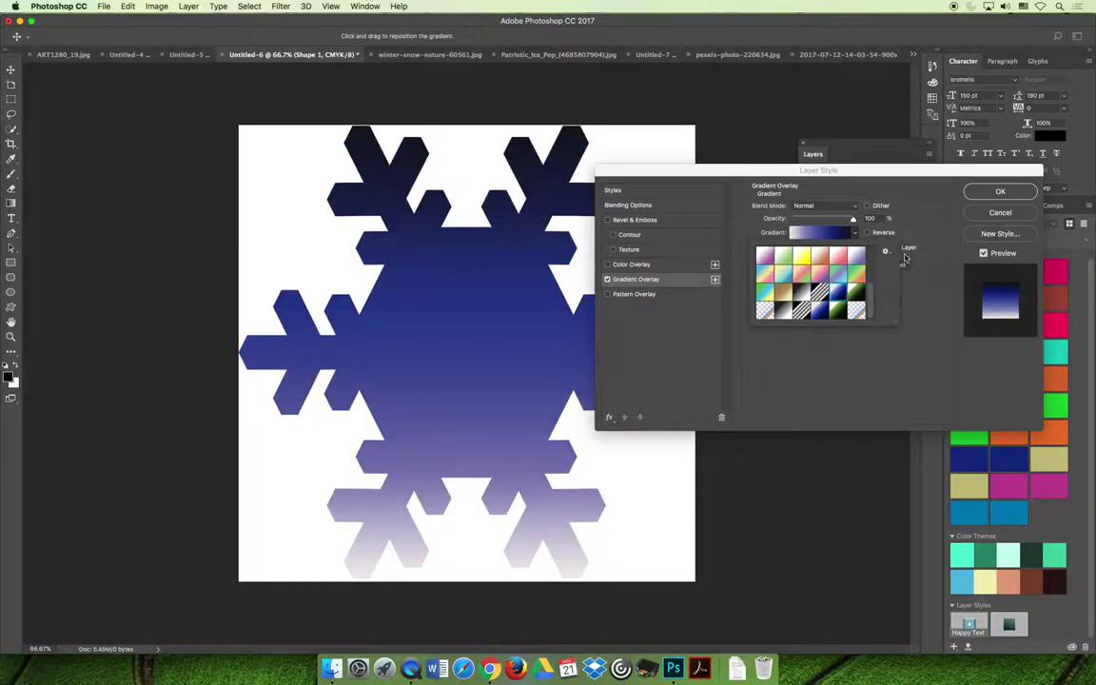
Append the Simple gradient set and apply its blue-to-white gradient
left_click(885, 250)
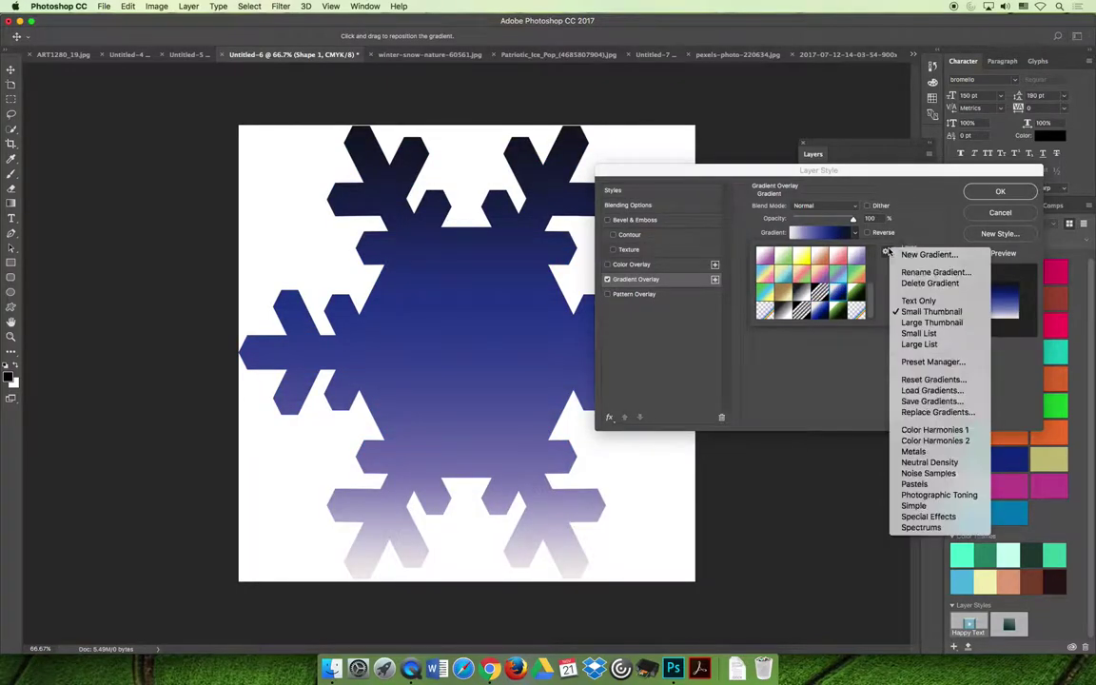
left_click(945, 504)
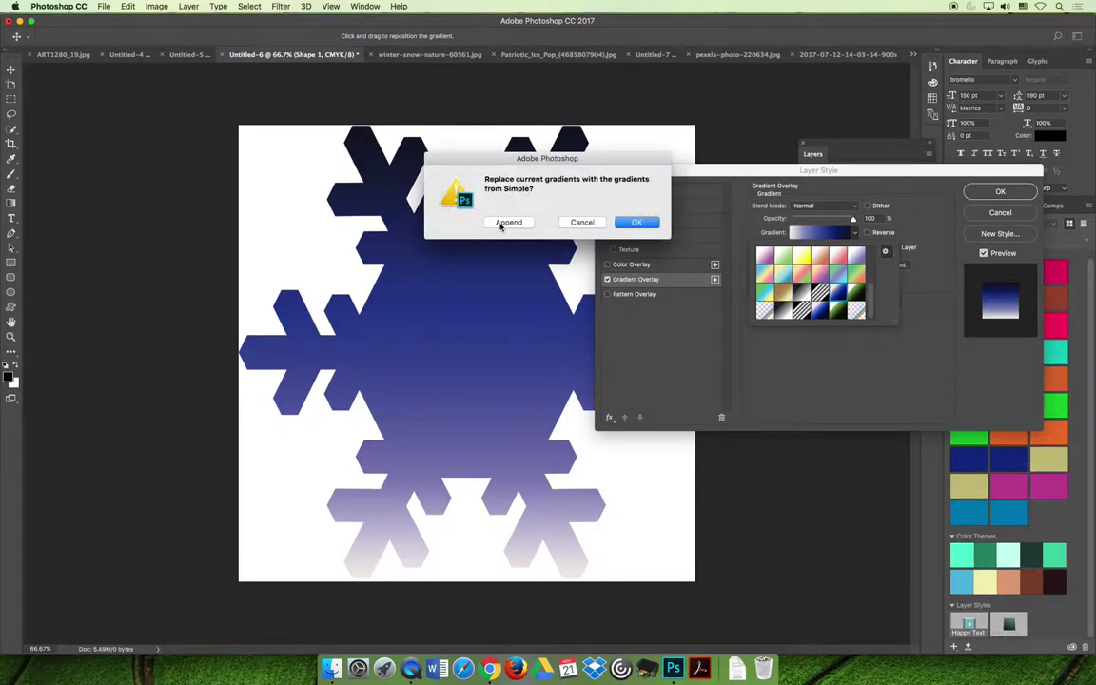
left_click(509, 220)
scroll(861, 291, "down", 5)
left_click(782, 274)
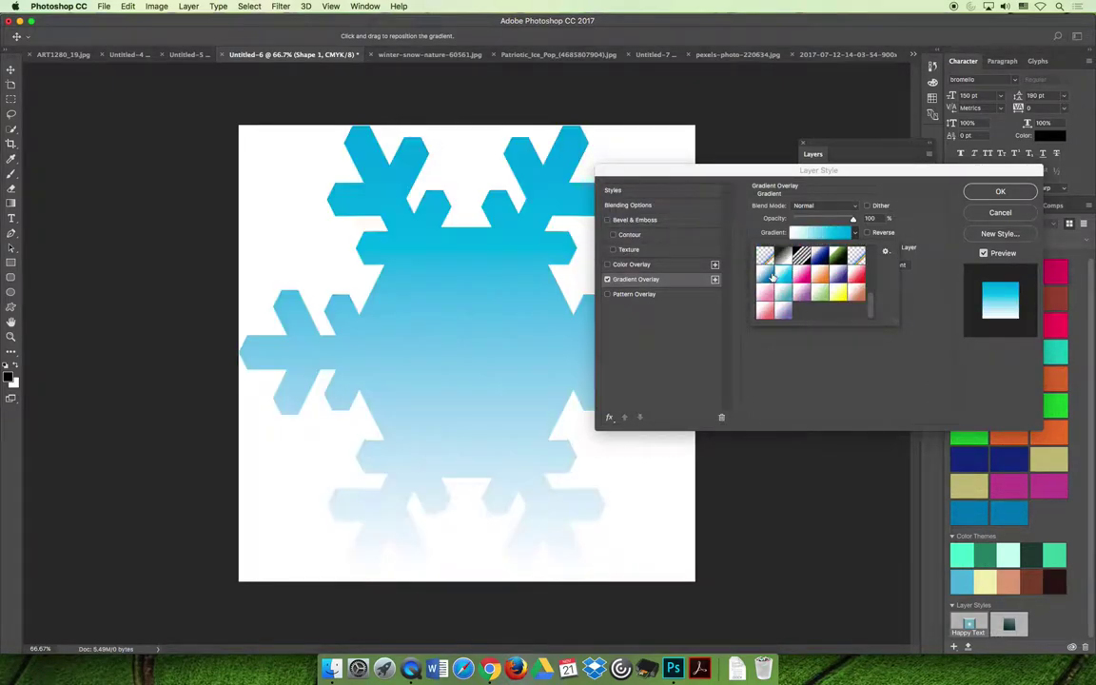
left_click(763, 275)
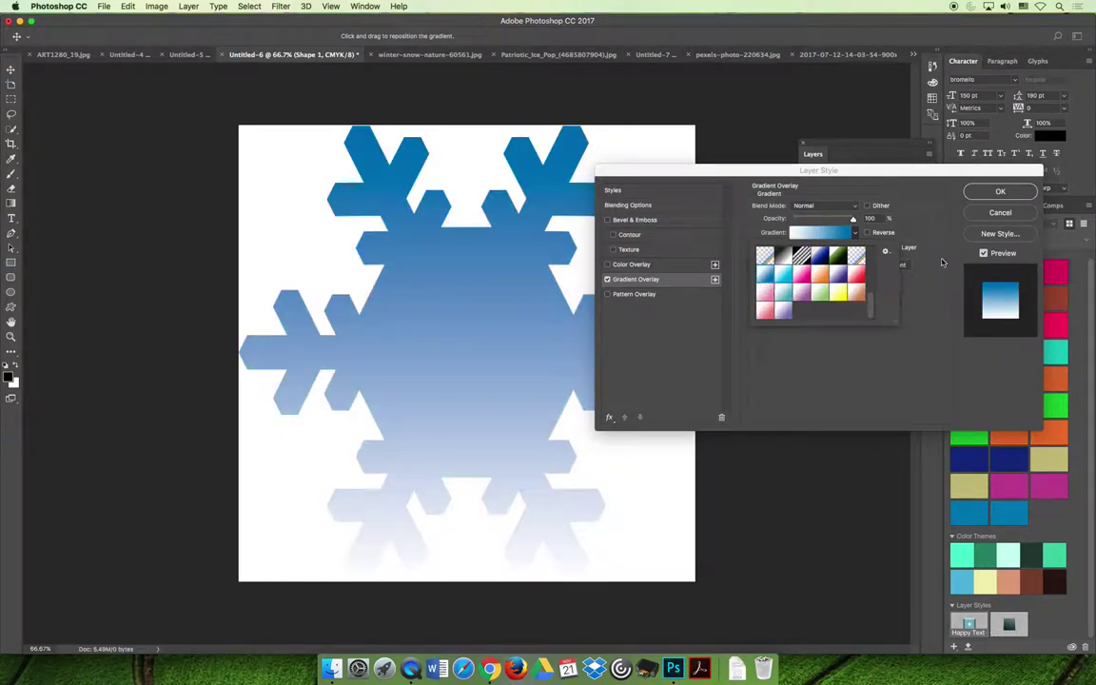
left_click(924, 224)
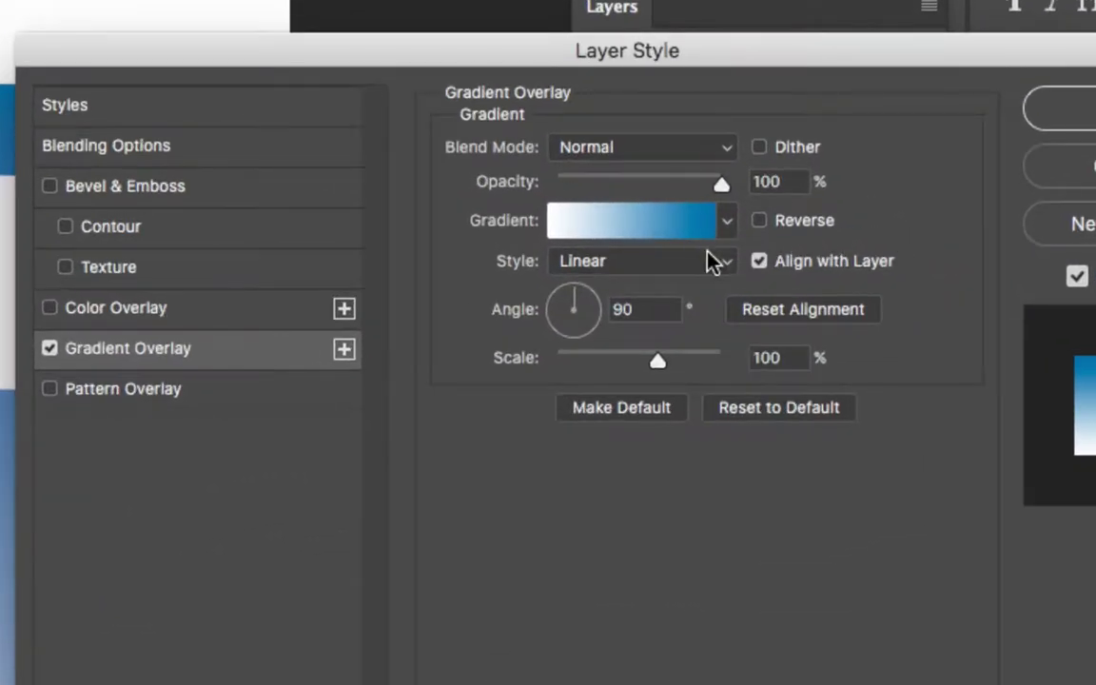
Set the gradient style to Radial and toggle Reverse on and back off
left_click(713, 260)
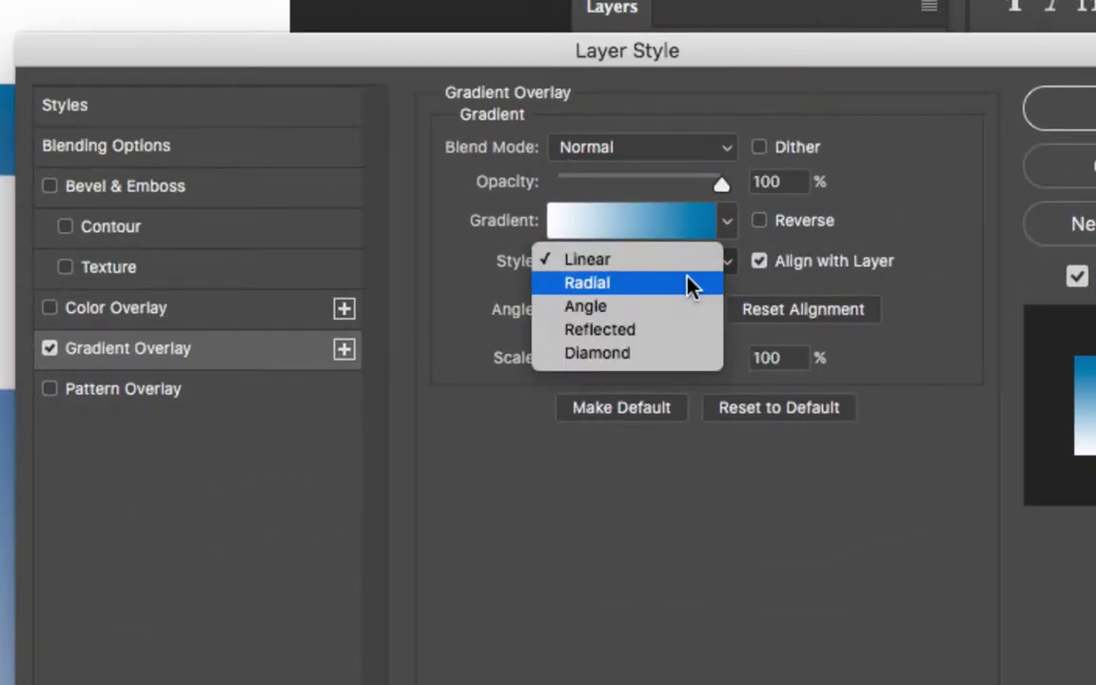
left_click(692, 285)
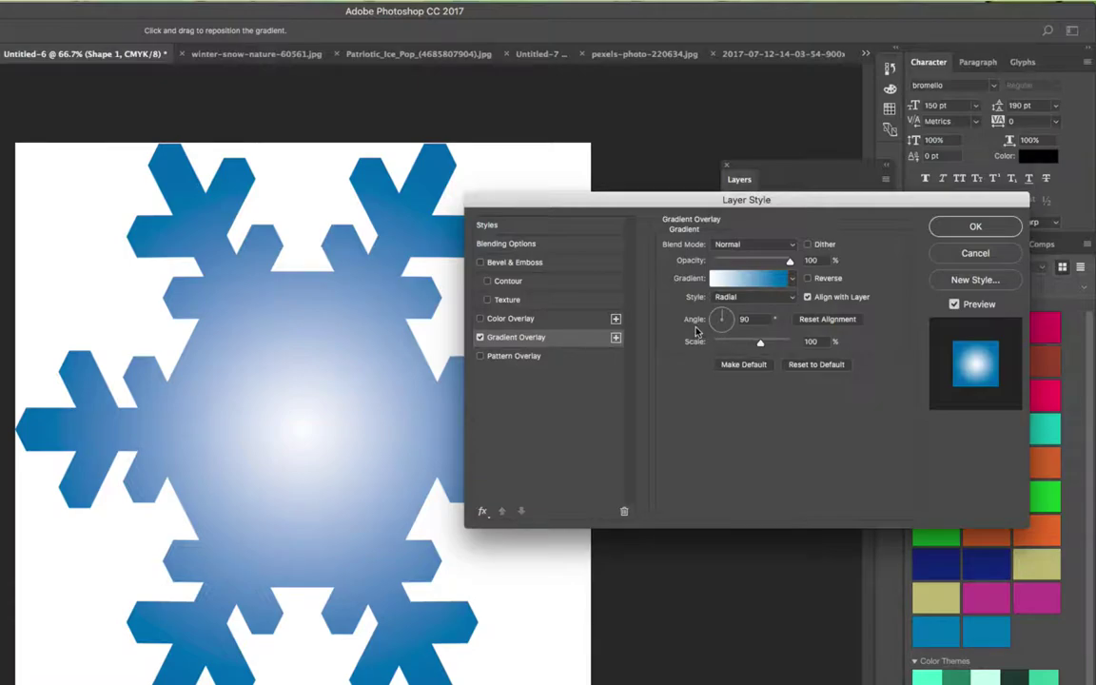
left_click(808, 278)
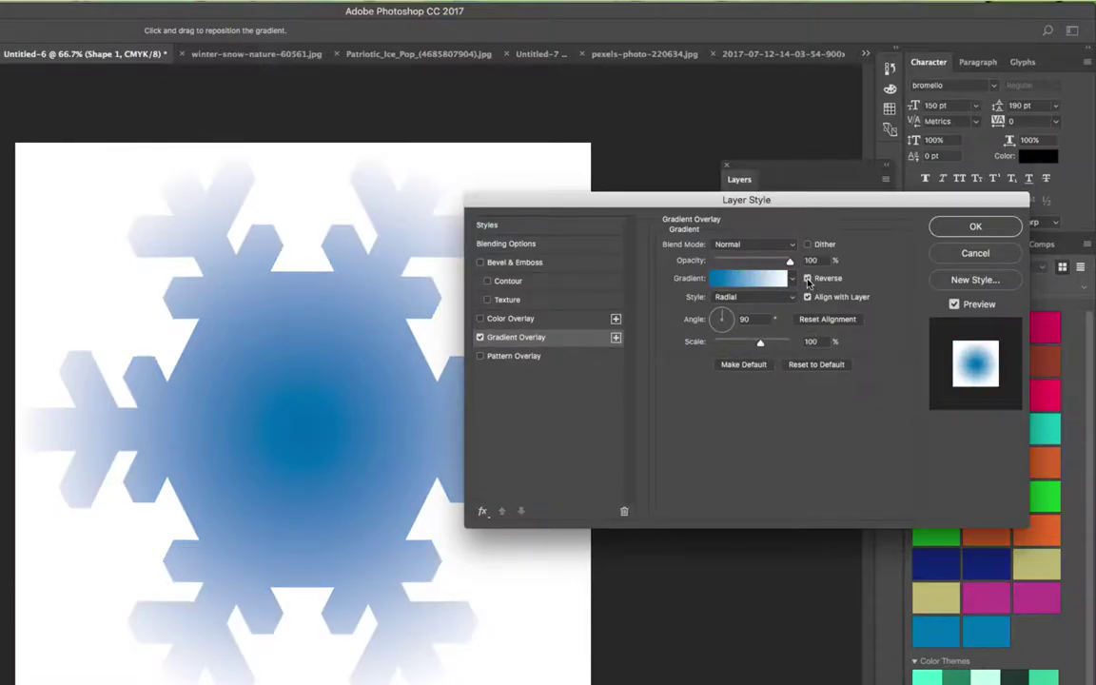
left_click(808, 279)
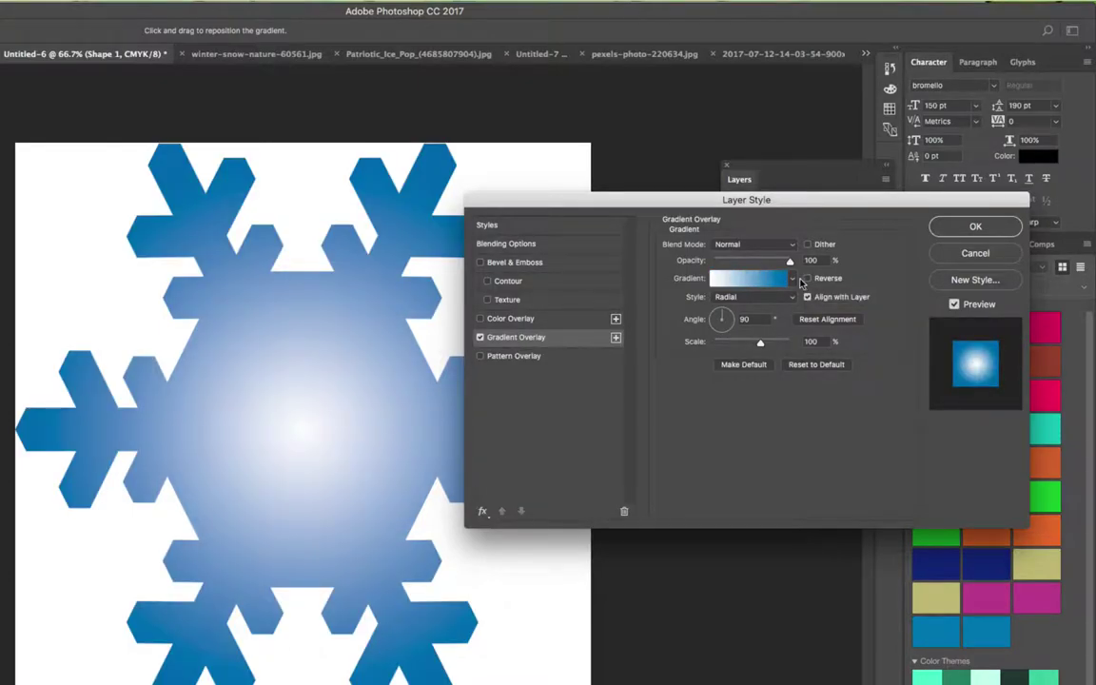
Try cyan and magenta gradient presets, then cancel the Layer Style to discard them
left_click(793, 278)
left_click(707, 332)
left_click(722, 332)
left_click(803, 252)
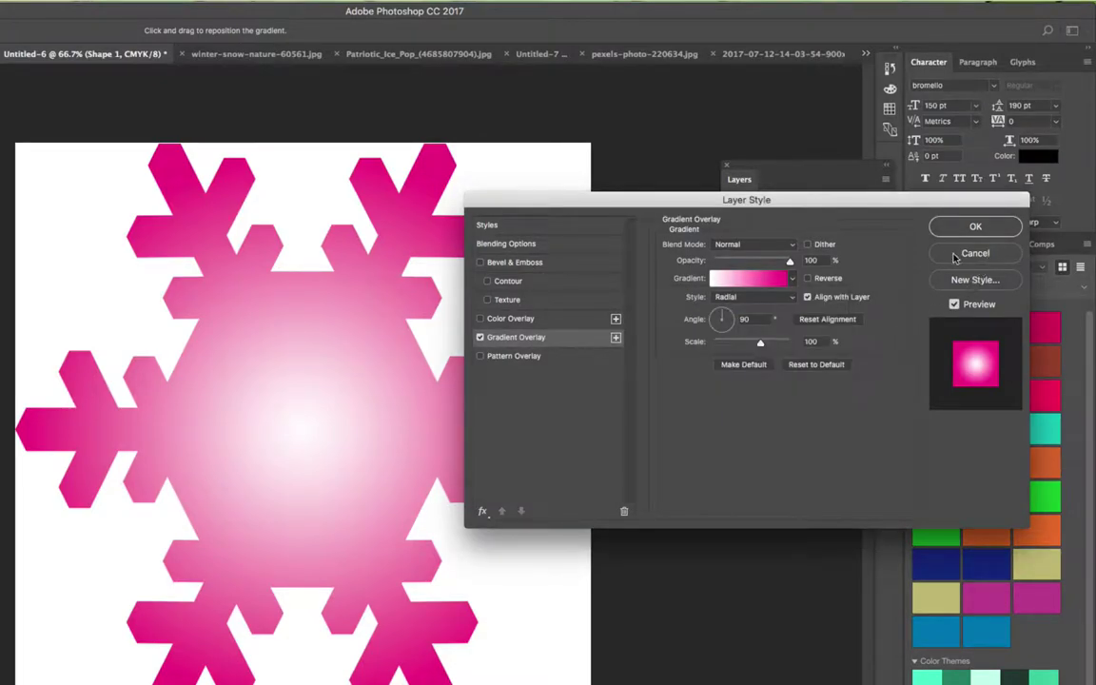
left_click(977, 254)
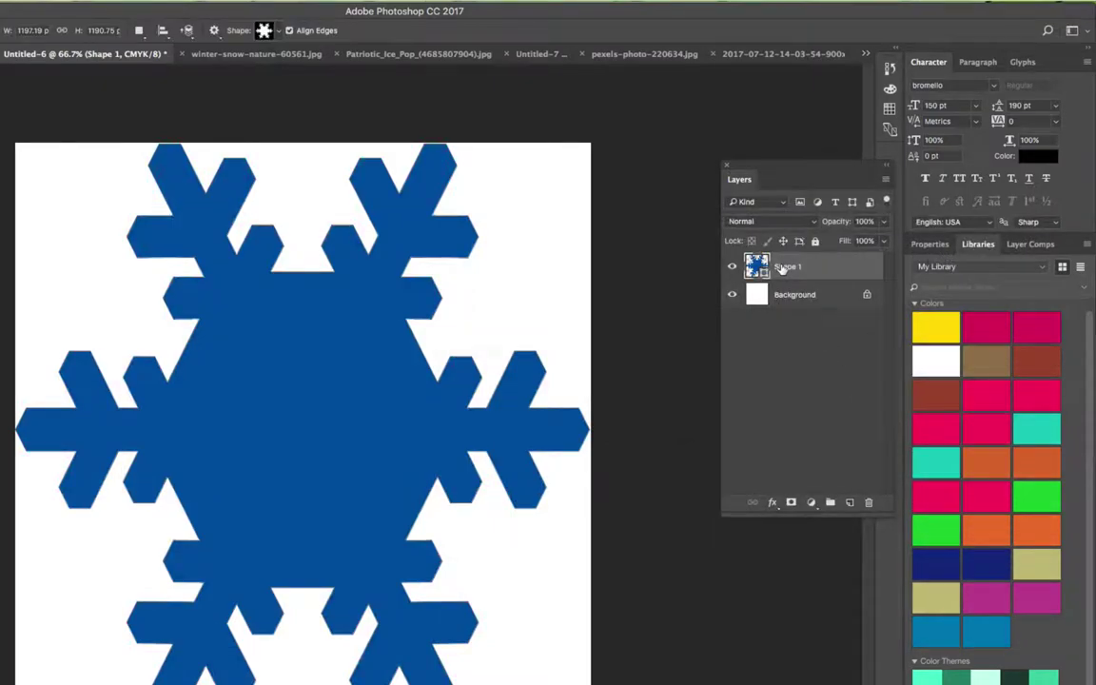
left_click(772, 502)
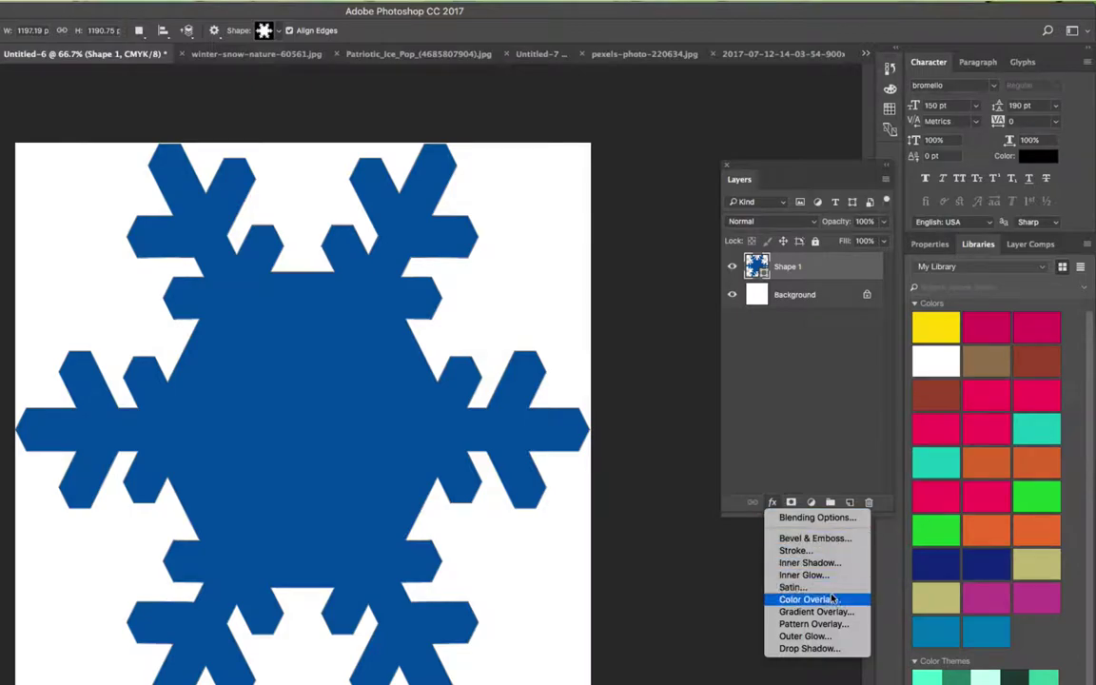
left_click(814, 624)
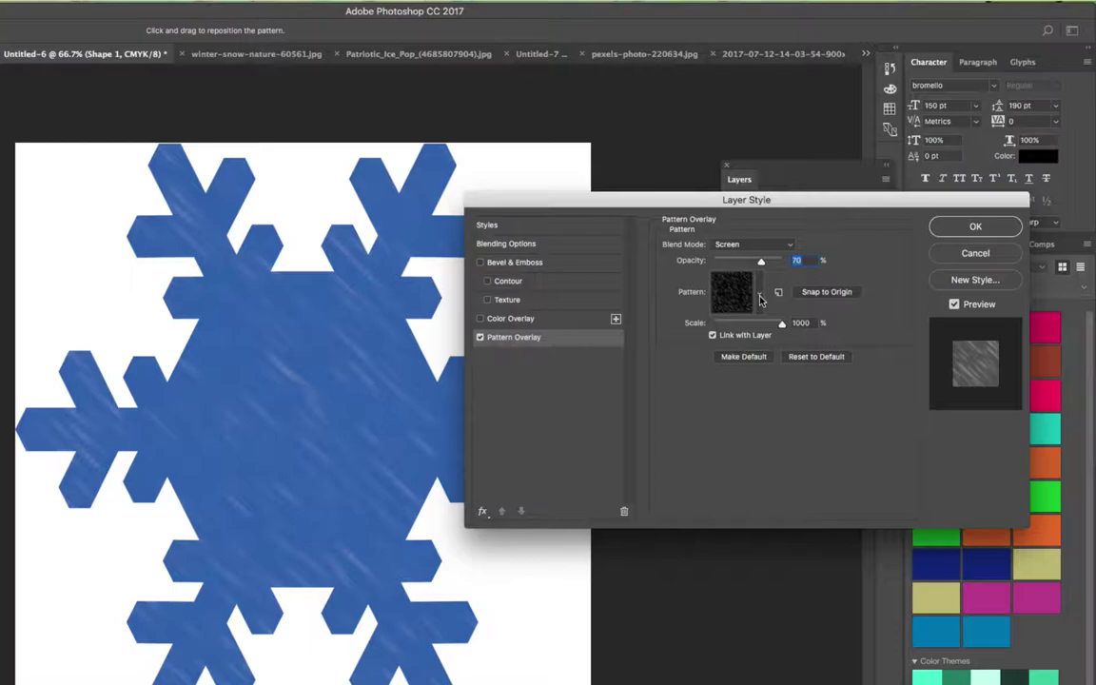
left_click(772, 246)
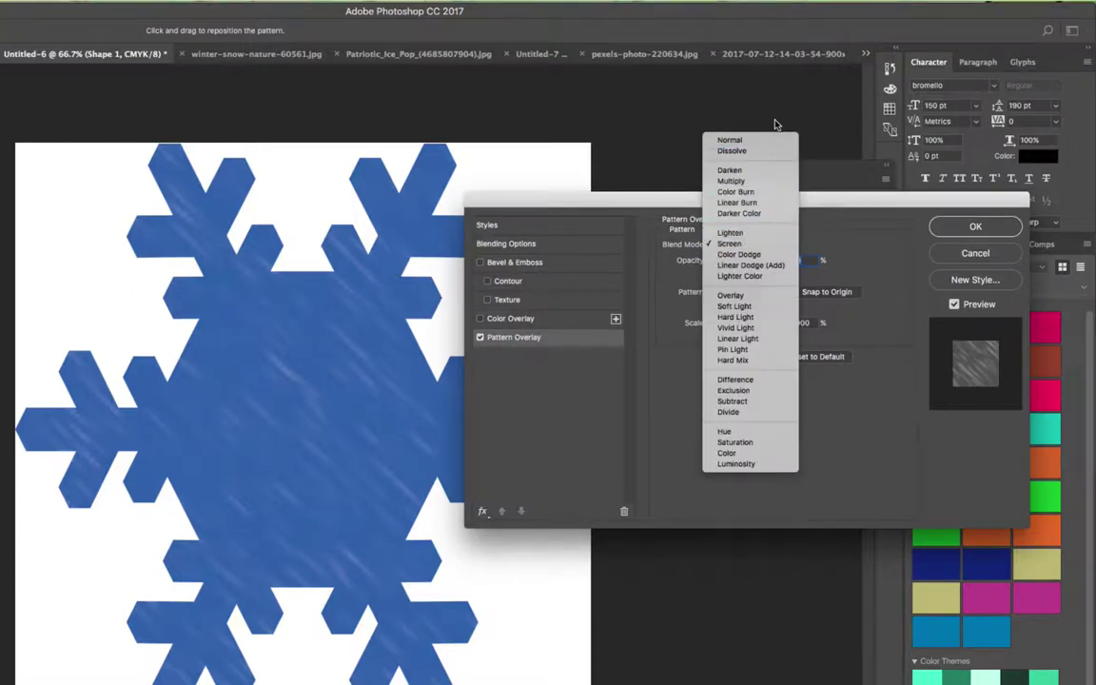
left_click(748, 142)
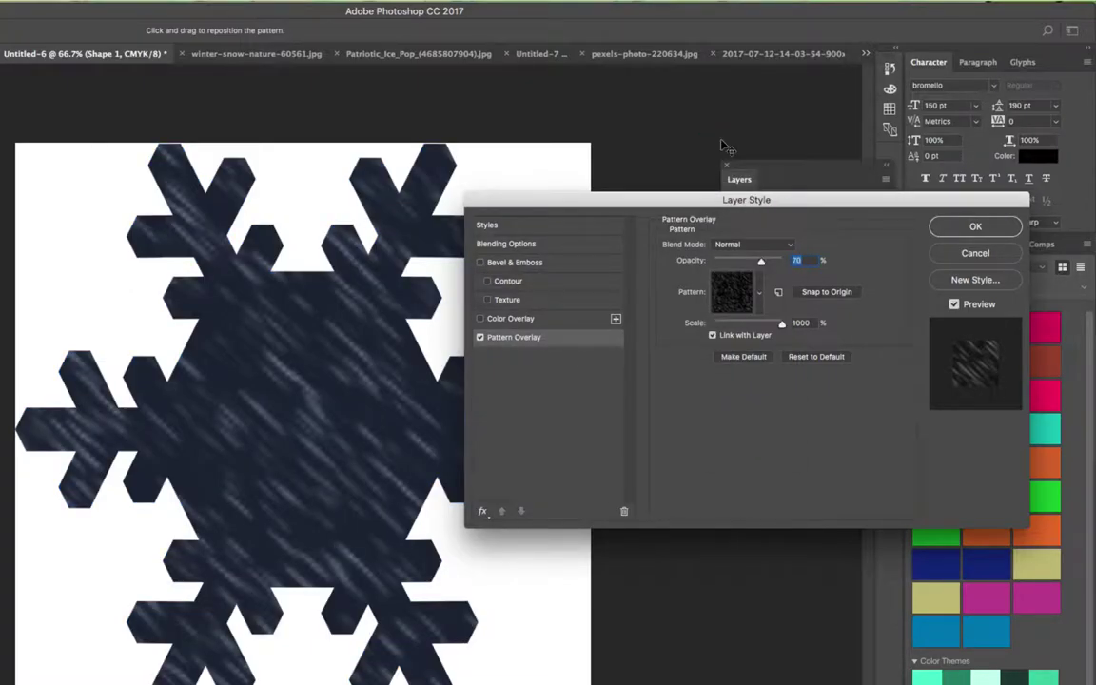
left_click(760, 293)
left_click(663, 336)
left_click(685, 335)
left_click(708, 335)
left_click(730, 335)
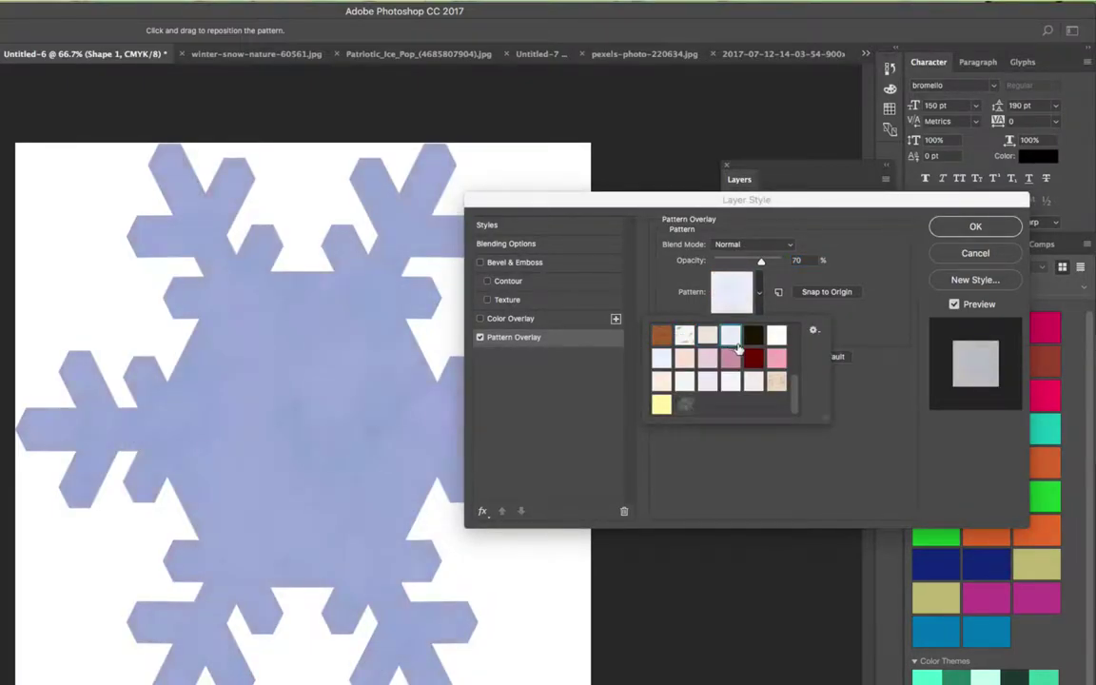
left_click(753, 335)
left_click(730, 358)
left_click(752, 358)
left_click(730, 357)
left_click(707, 359)
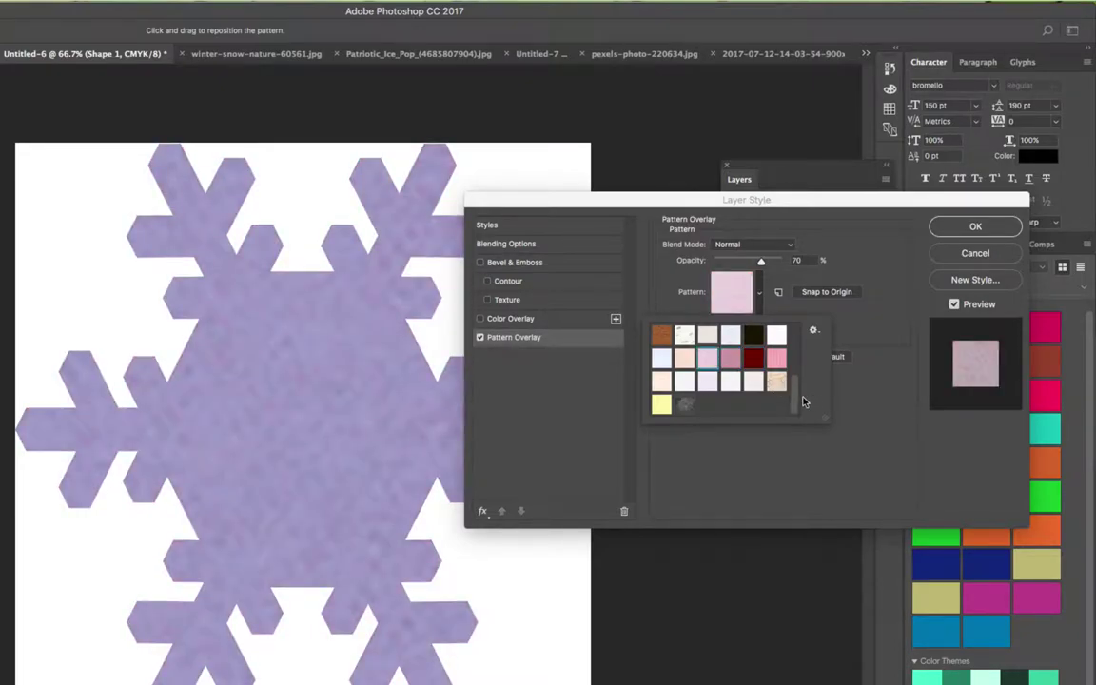
scroll(798, 407, "up", 5)
left_click(661, 381)
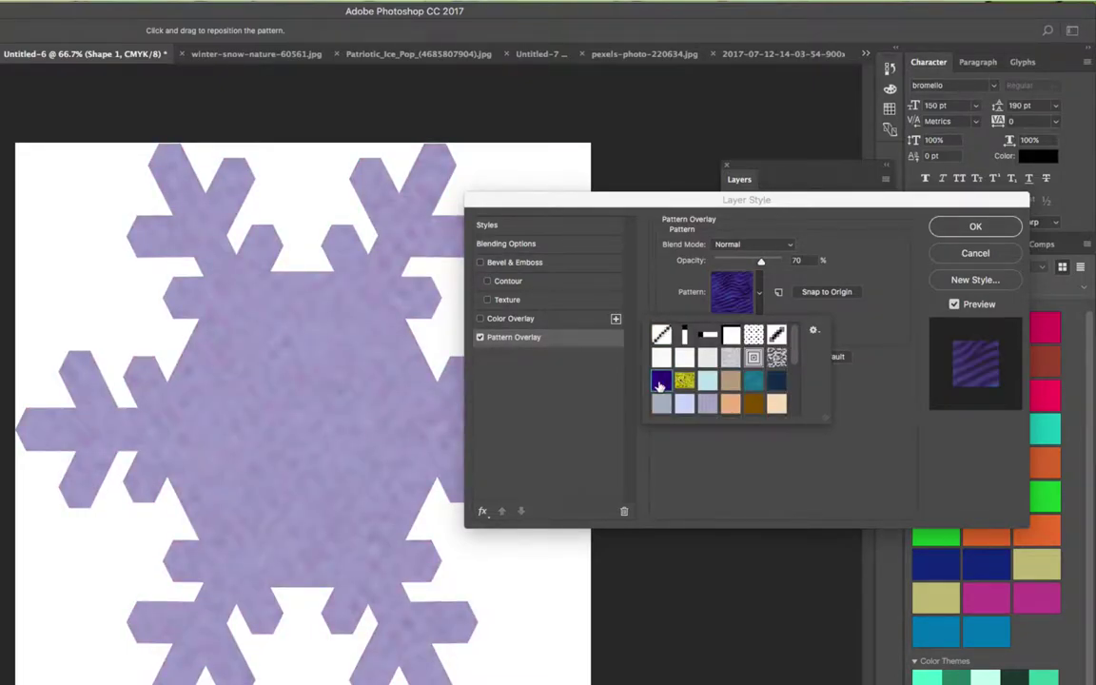
left_click(684, 381)
left_click(707, 381)
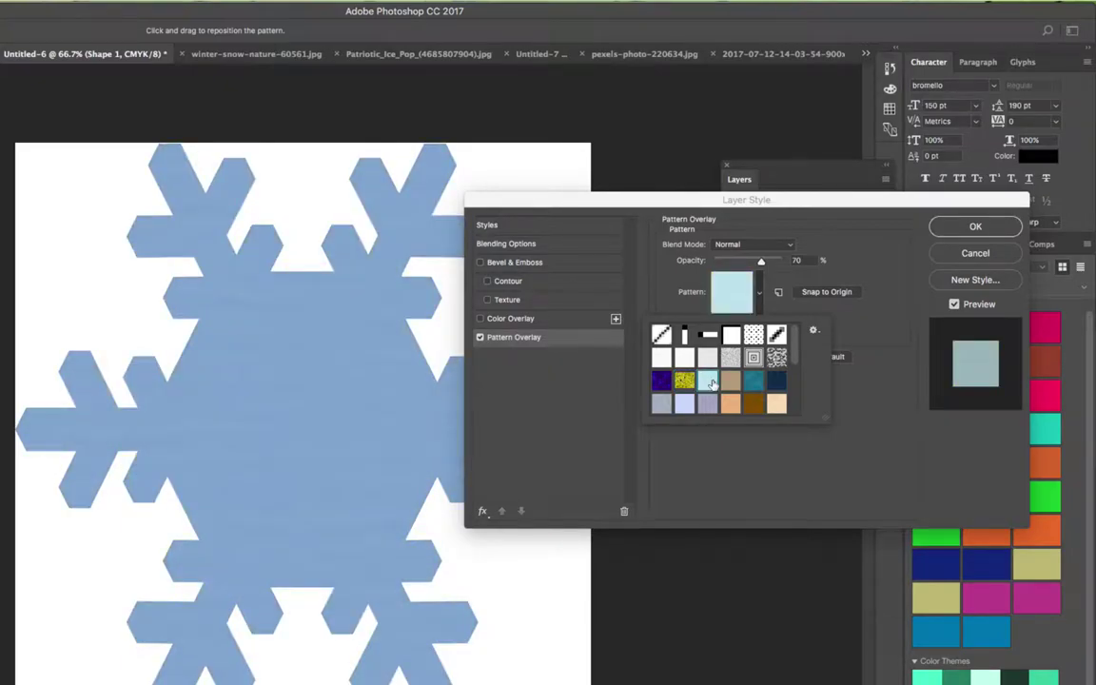
left_click(730, 381)
left_click(757, 383)
left_click(779, 382)
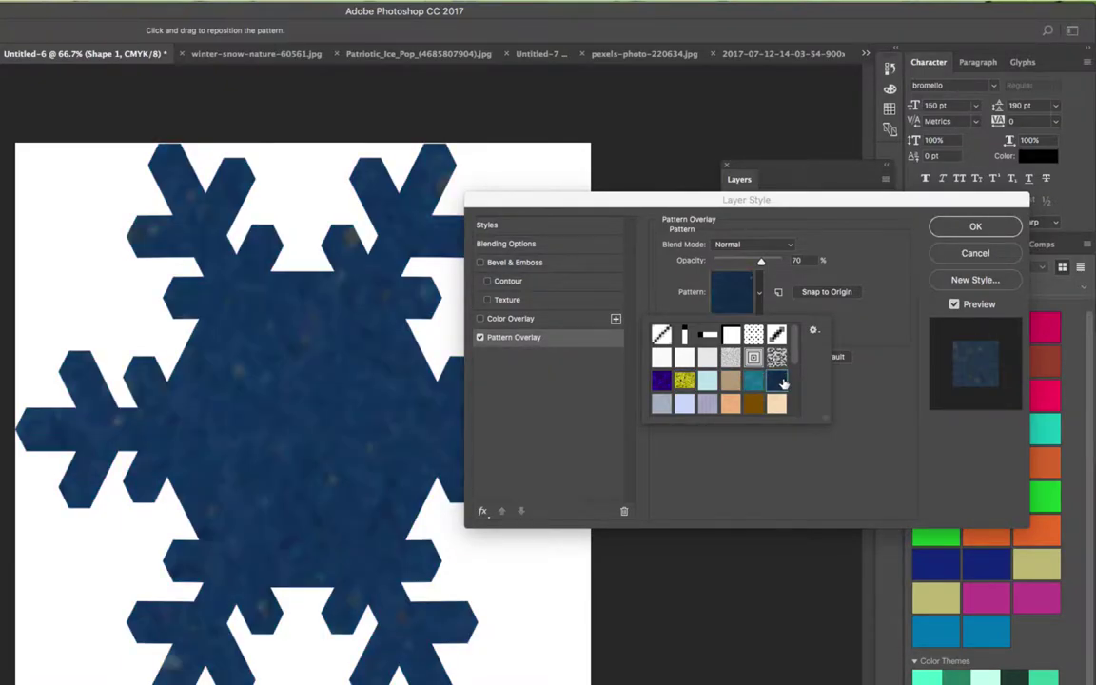
left_click(774, 284)
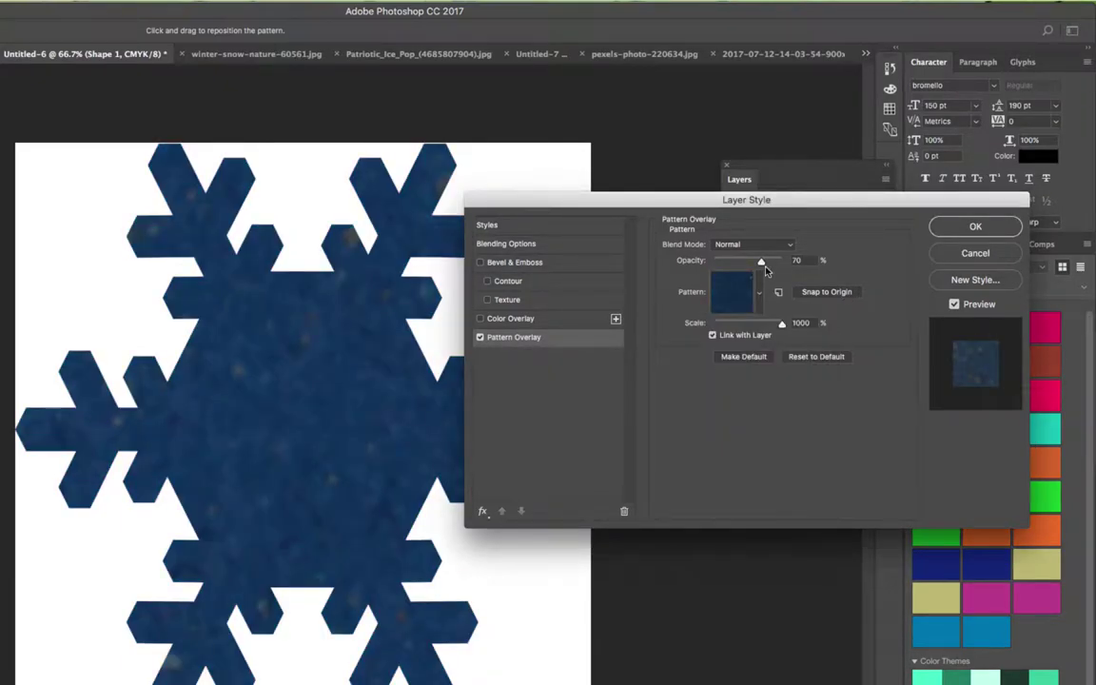
left_click_drag(760, 262, 789, 262)
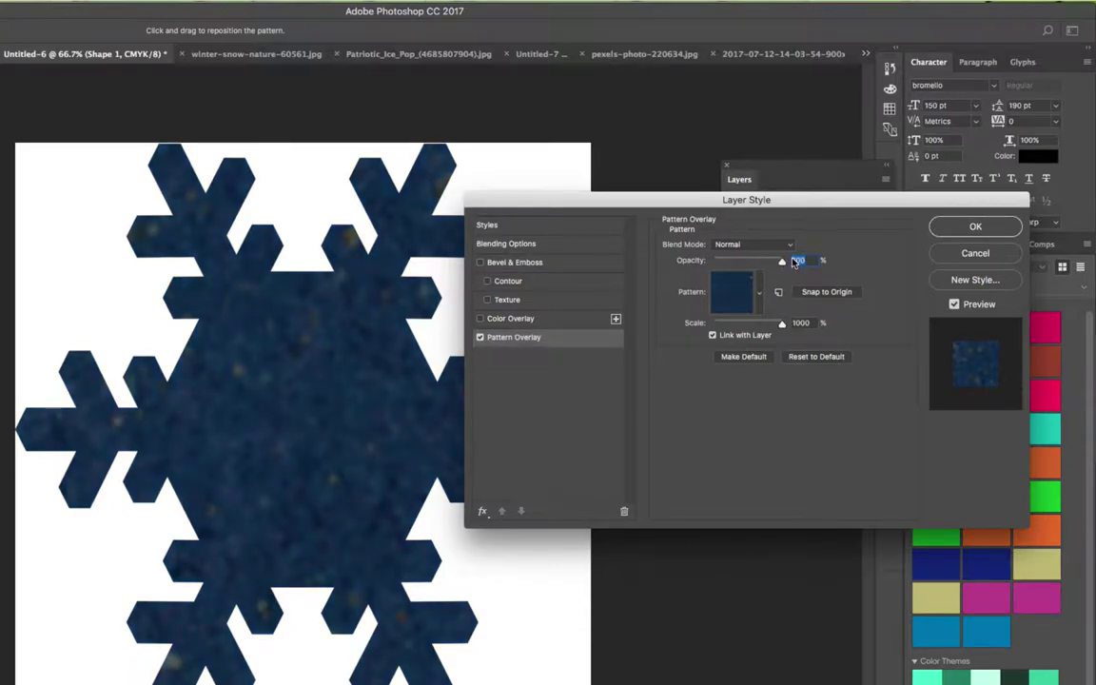
left_click_drag(718, 263, 760, 269)
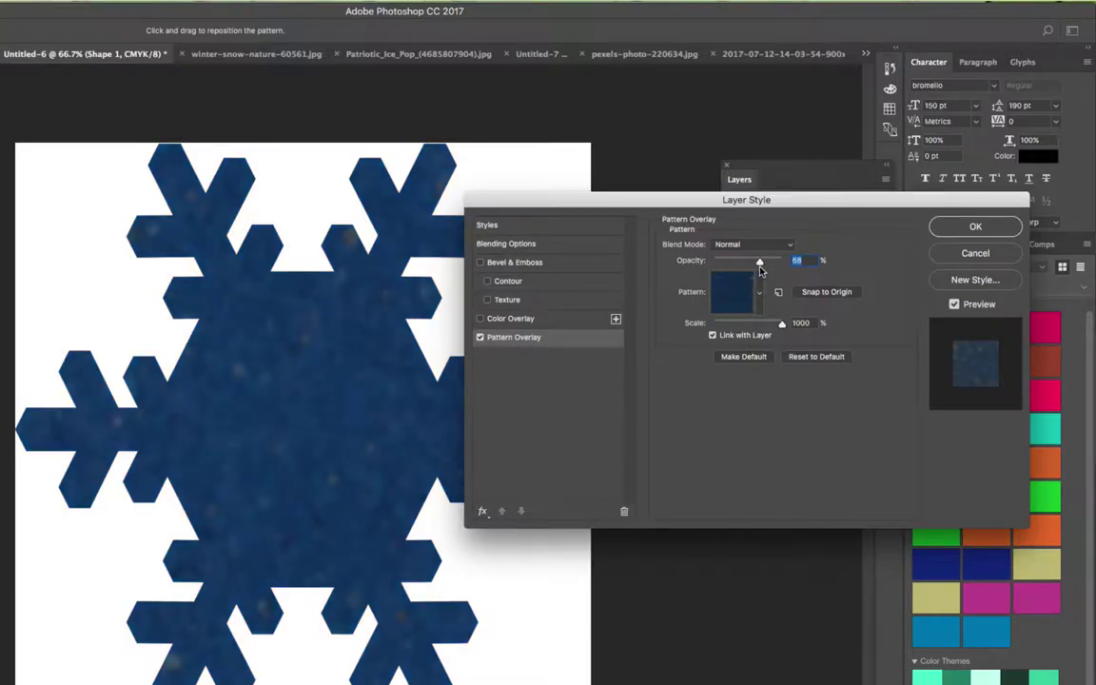
left_click_drag(783, 324, 761, 333)
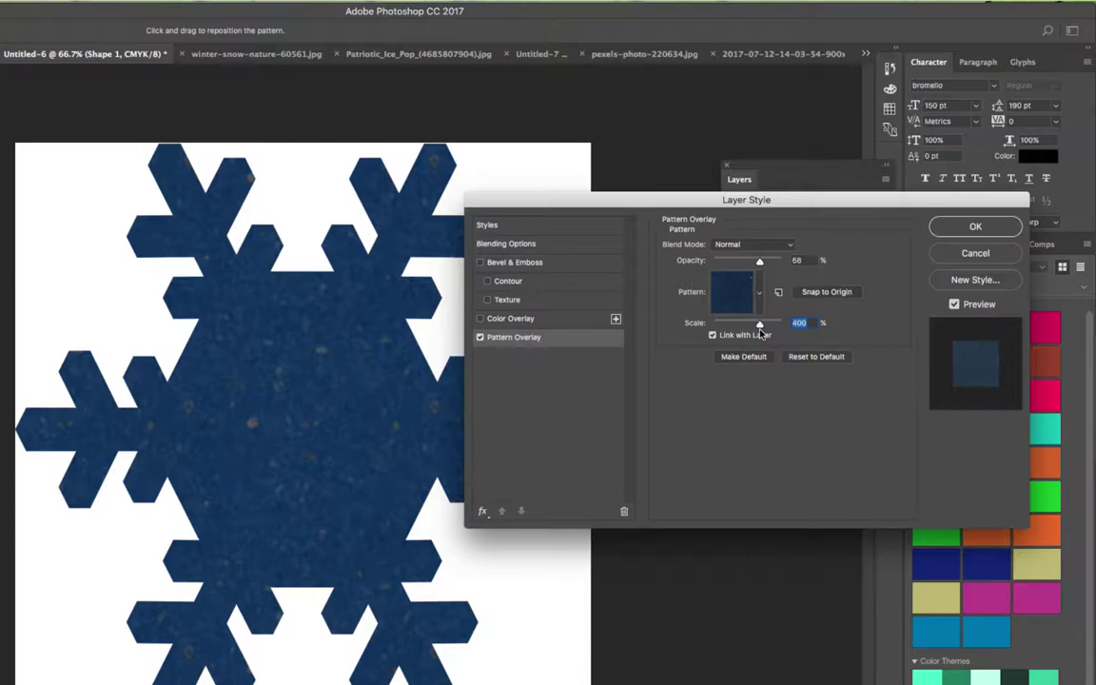
left_click(732, 292)
scroll(808, 354, "down", 10)
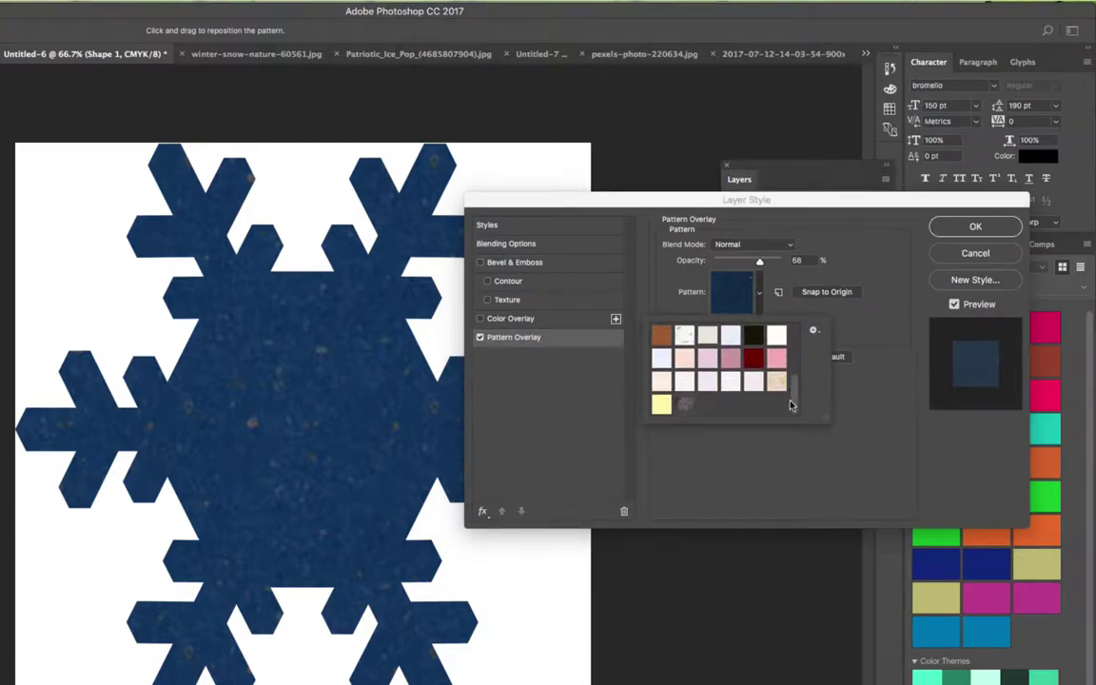
left_click(852, 322)
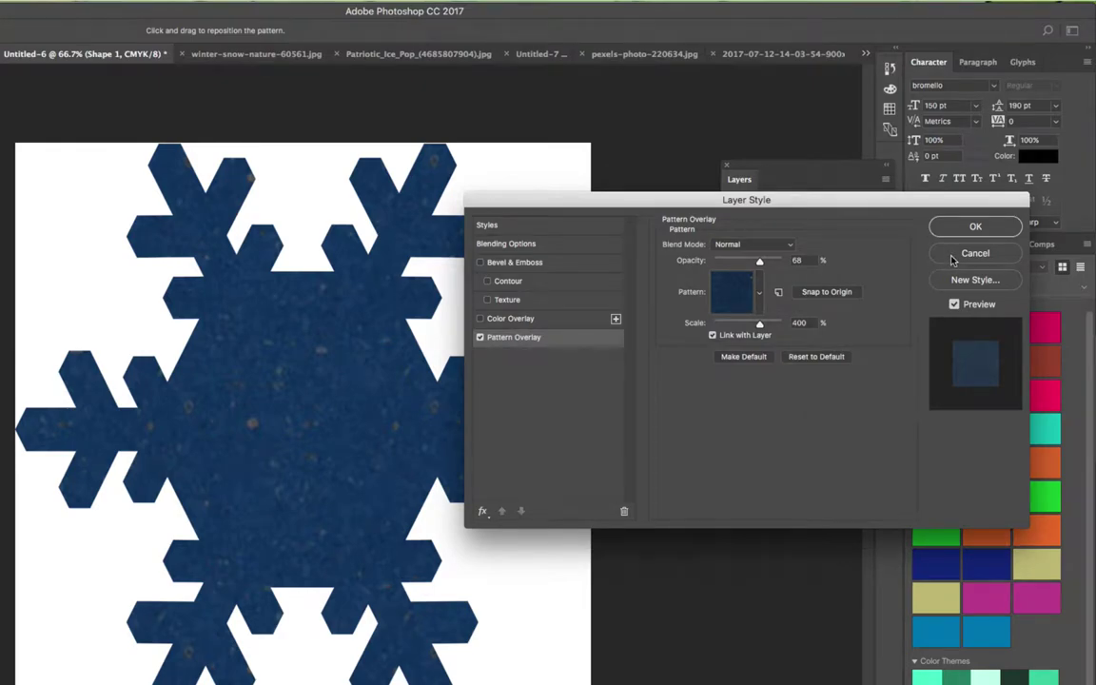
key("Escape")
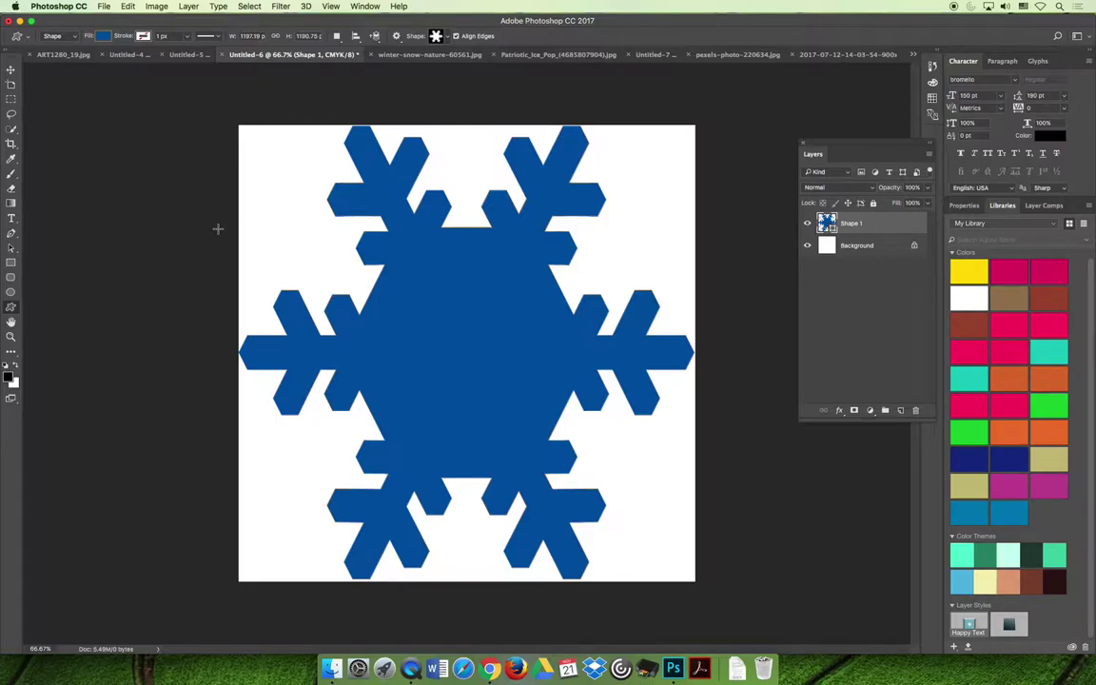
Define the winter-snow-nature-60561.jpg photo as a pattern named 'Snow Texture'
left_click(411, 56)
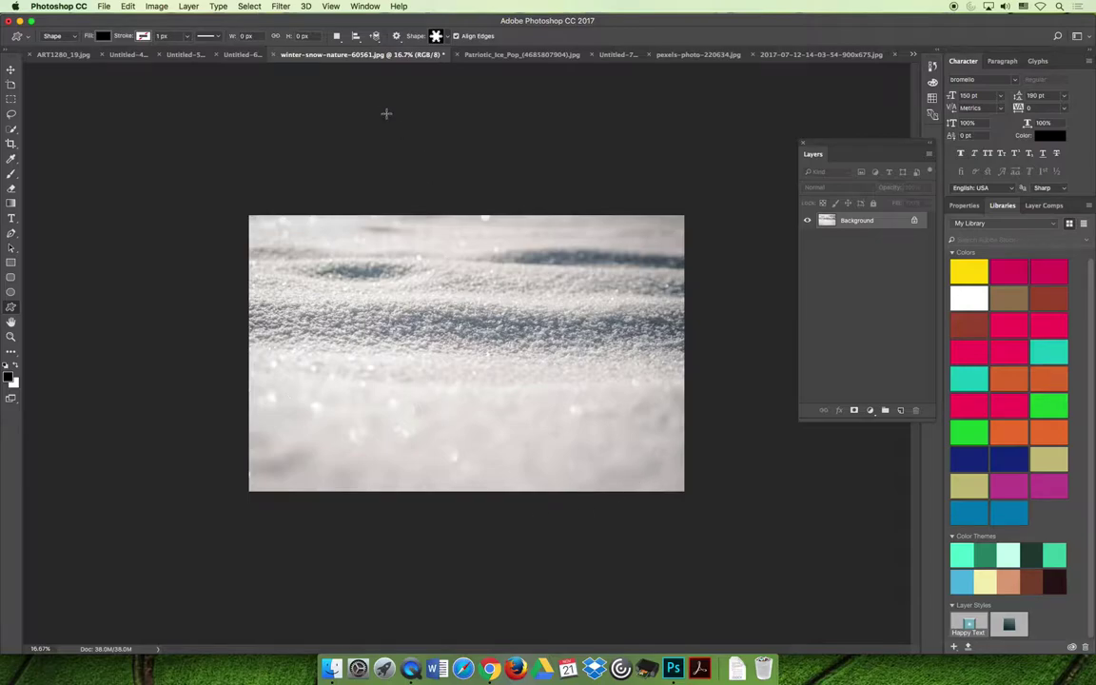
left_click(125, 7)
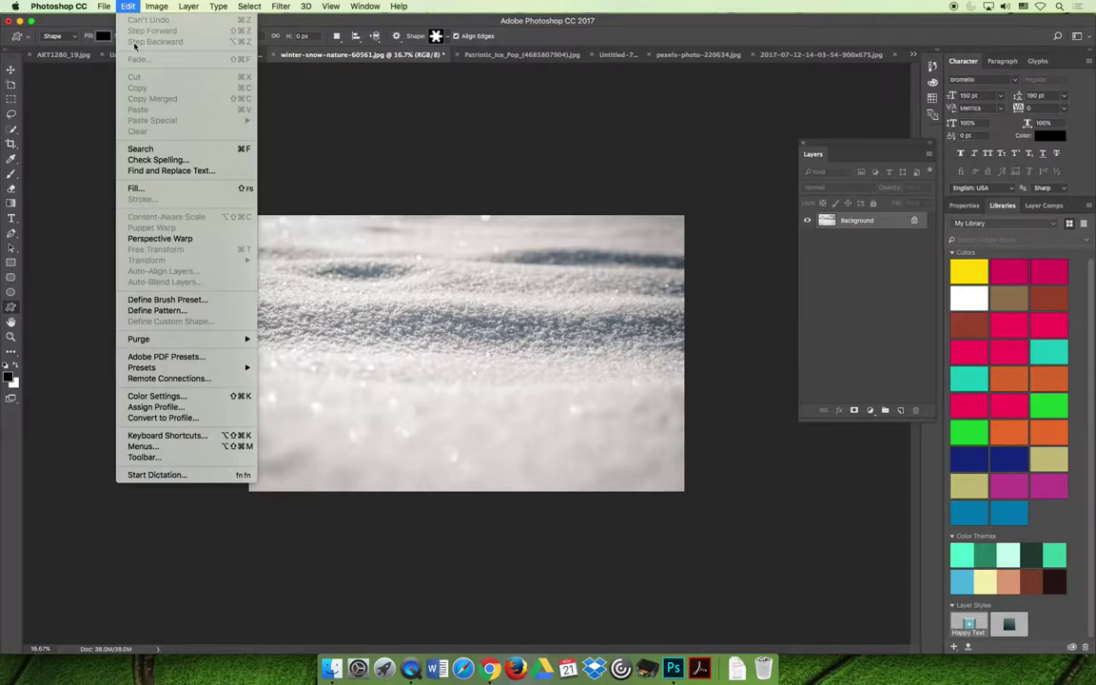
left_click(150, 311)
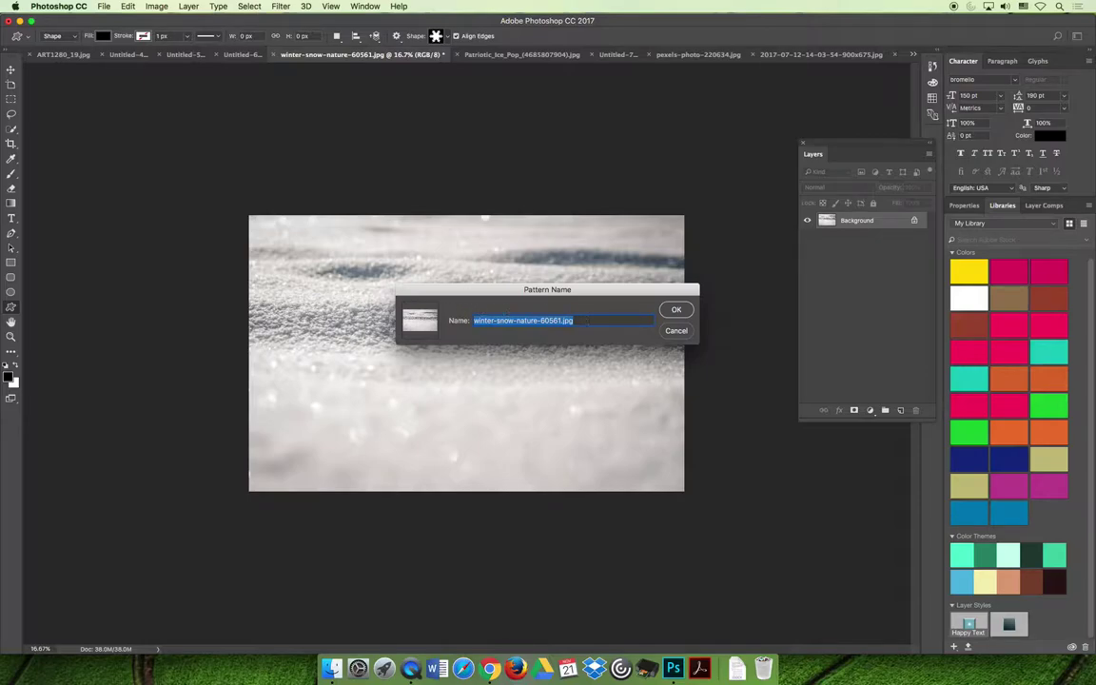
type("Snow Texture")
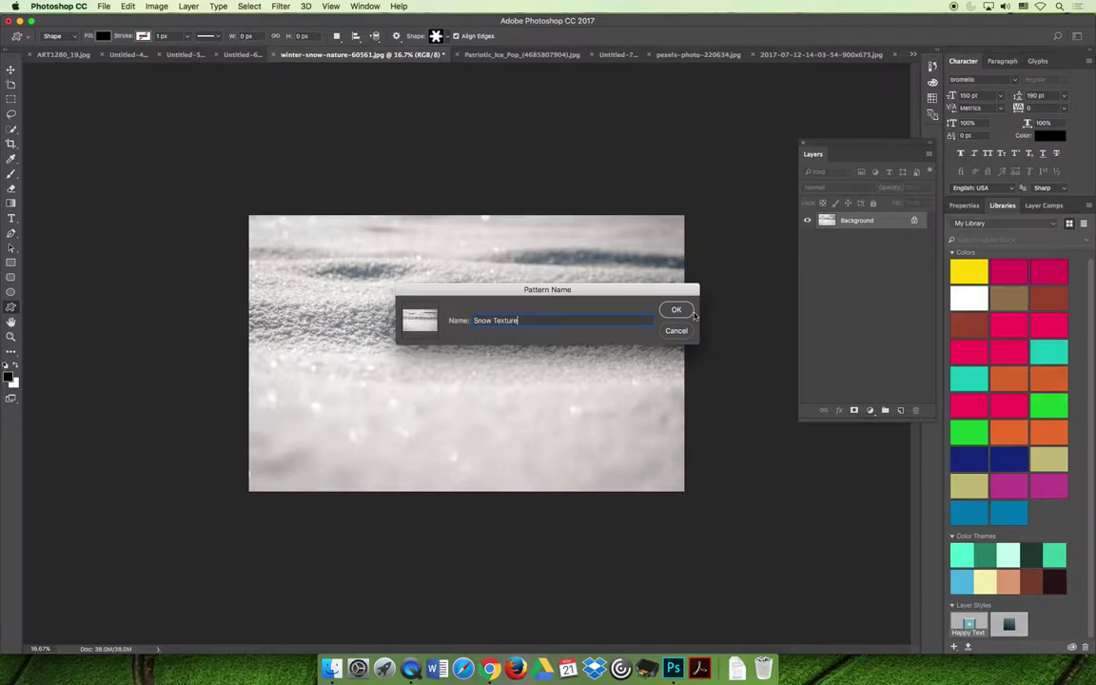
left_click(682, 310)
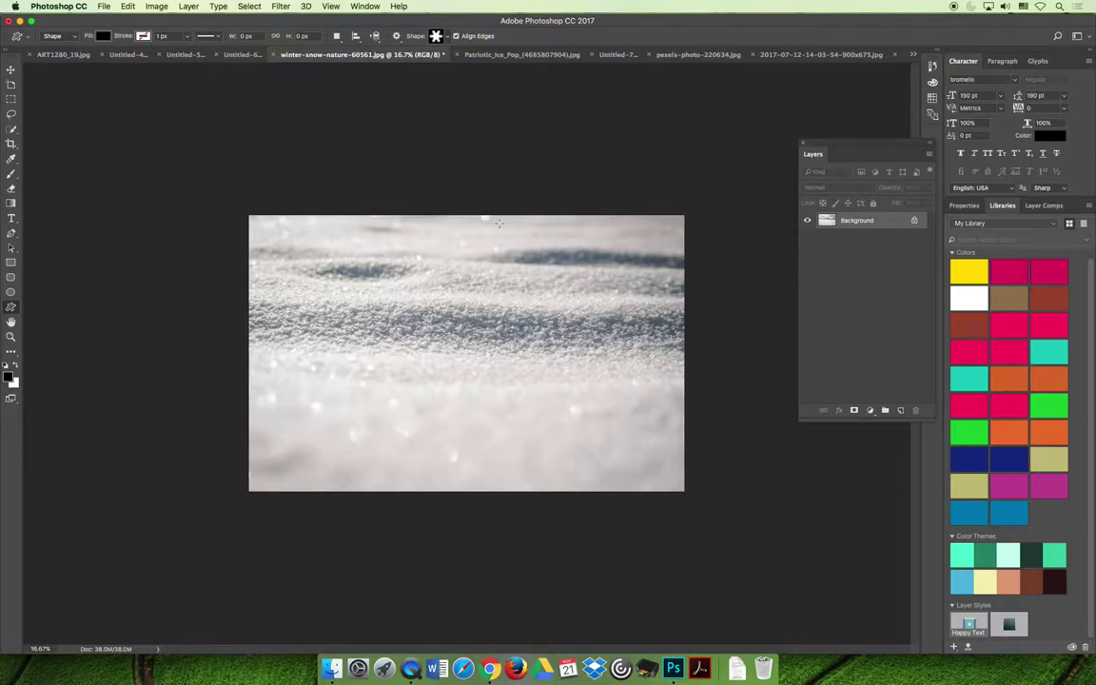
Close the snow photo and add a Snow Texture Pattern Overlay in Normal blend mode
left_click(276, 56)
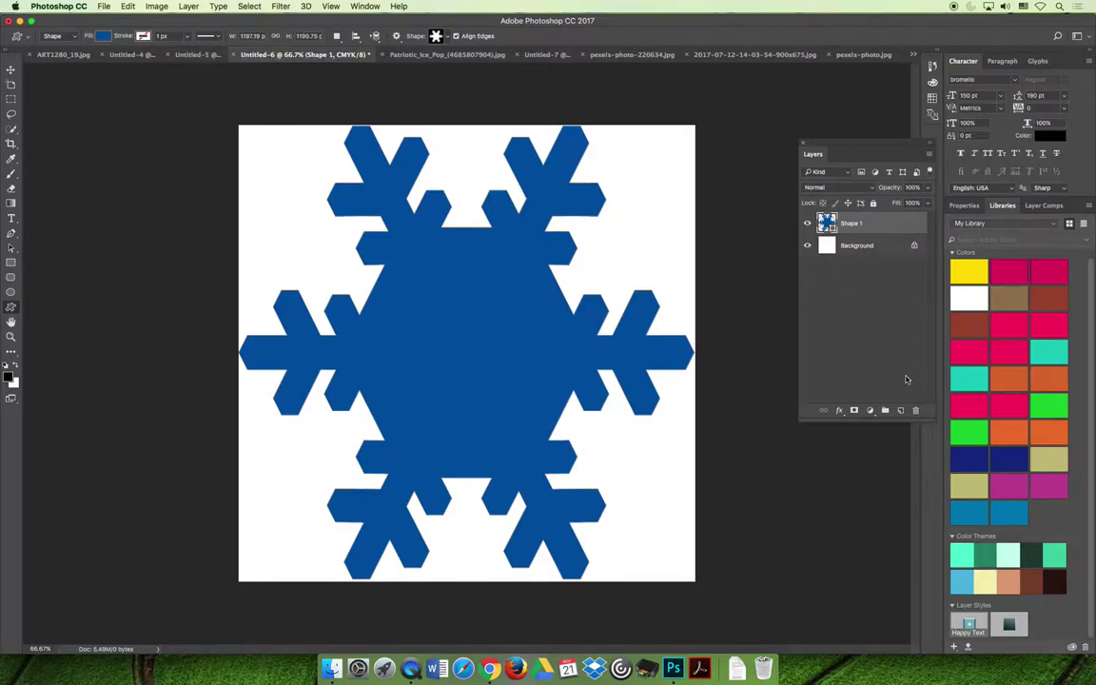
left_click(839, 410)
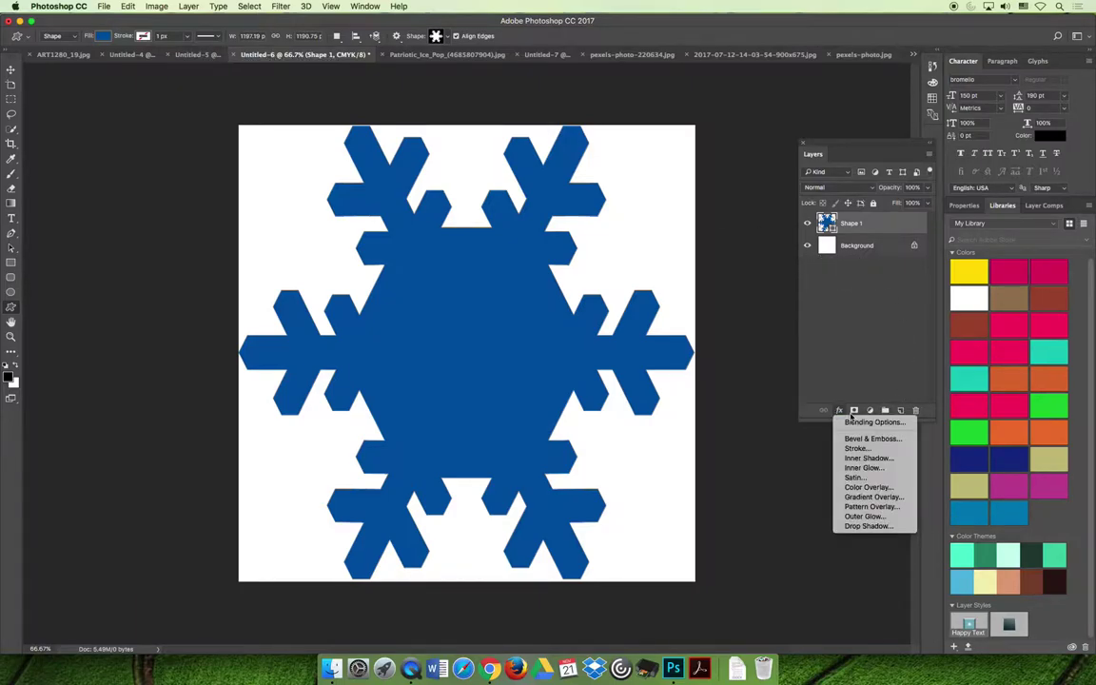
left_click(881, 510)
left_click(808, 245)
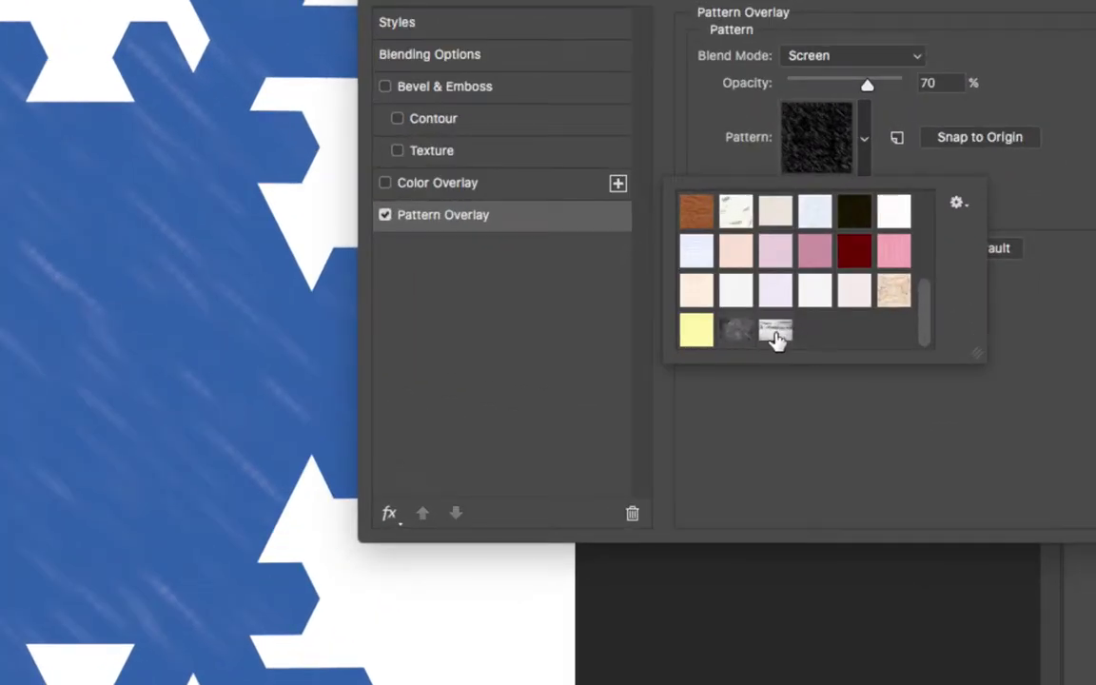
left_click(778, 337)
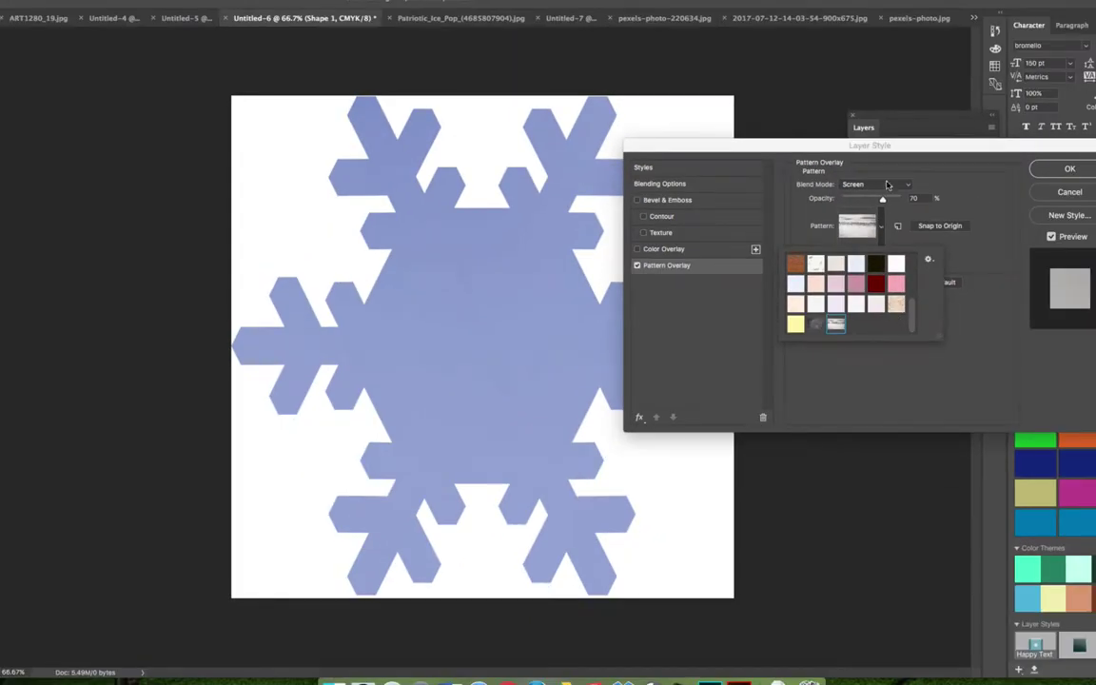
left_click(881, 225)
left_click(873, 183)
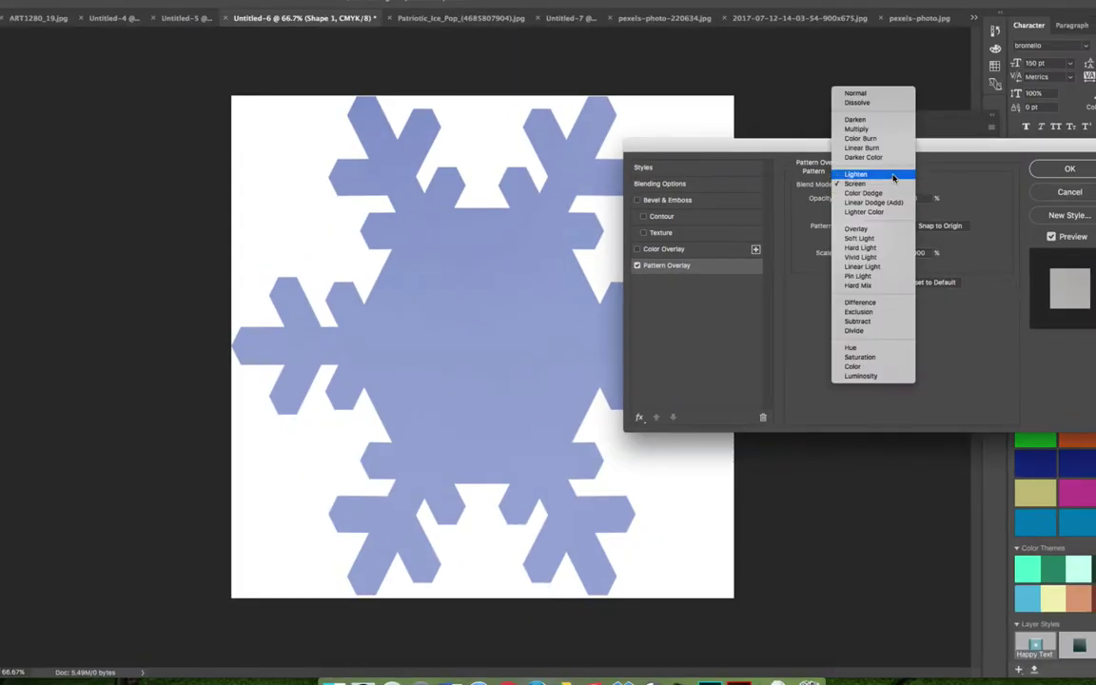
left_click(855, 94)
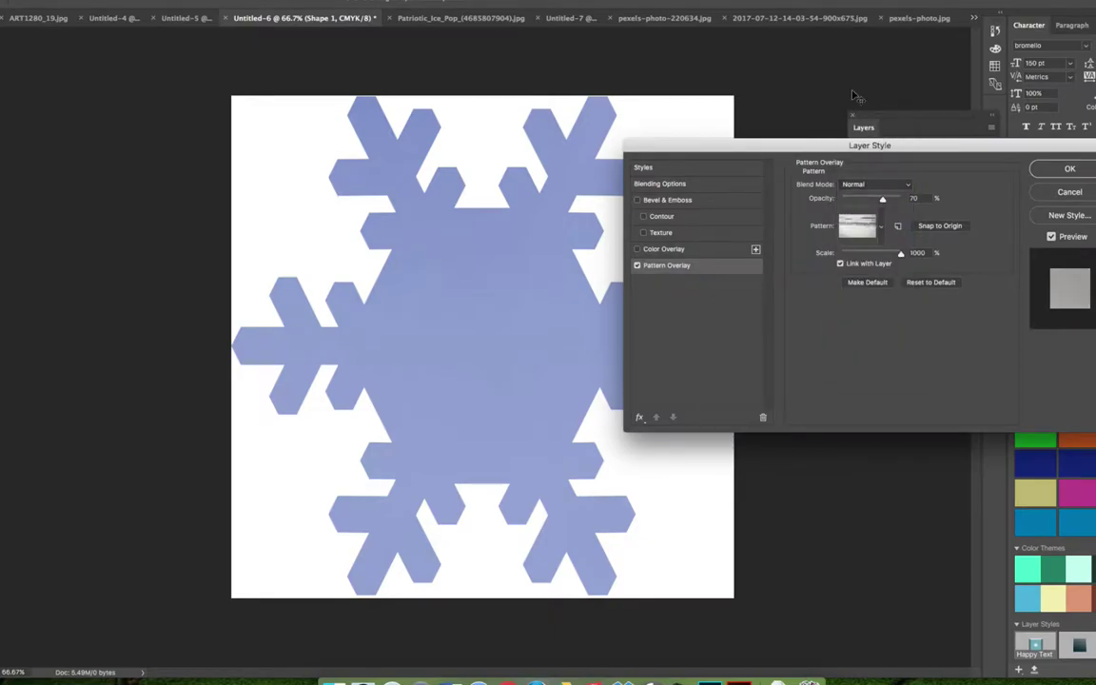
Bring the pattern scale to 47% and lower the overlay opacity
left_click_drag(898, 255, 828, 255)
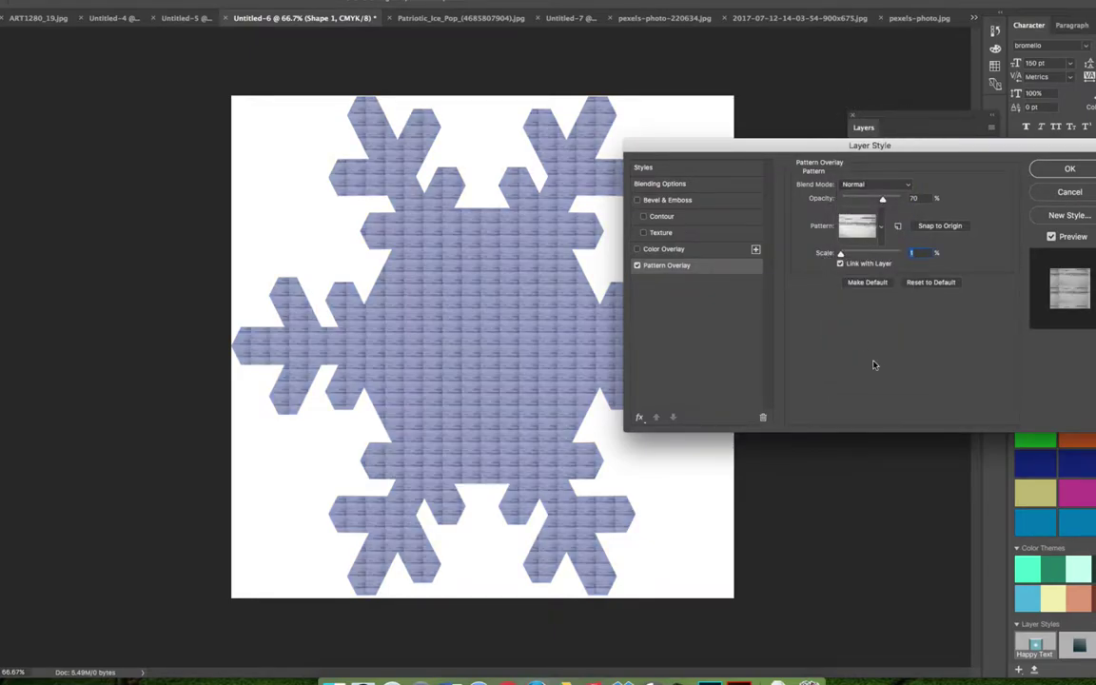
left_click_drag(802, 147, 857, 91)
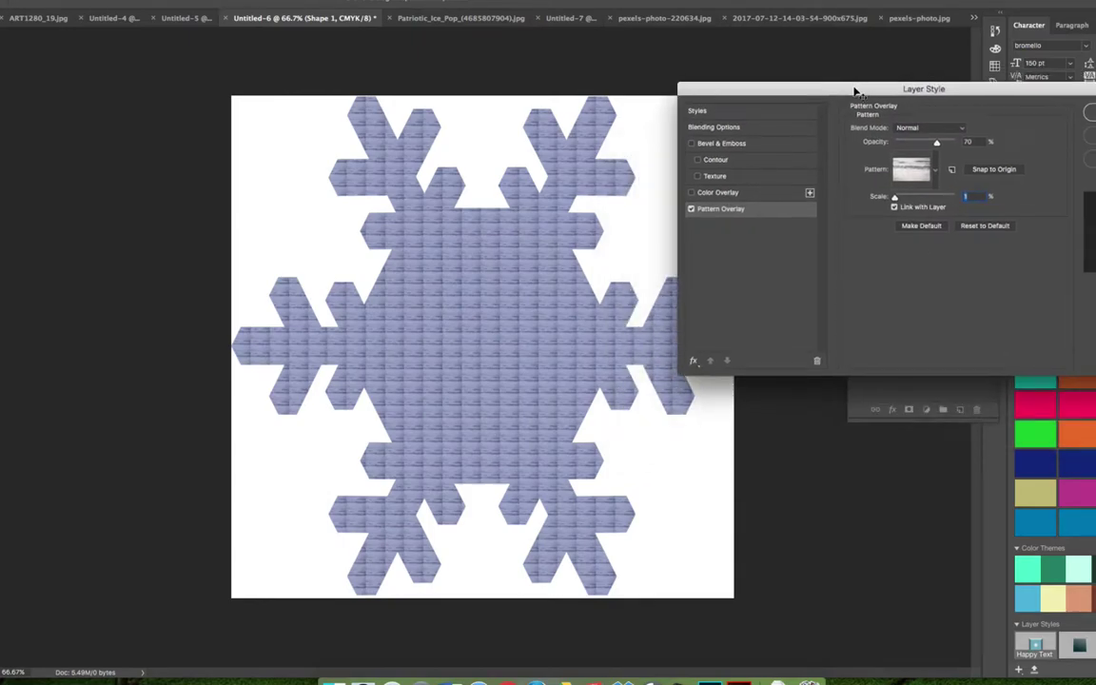
left_click_drag(895, 199, 902, 198)
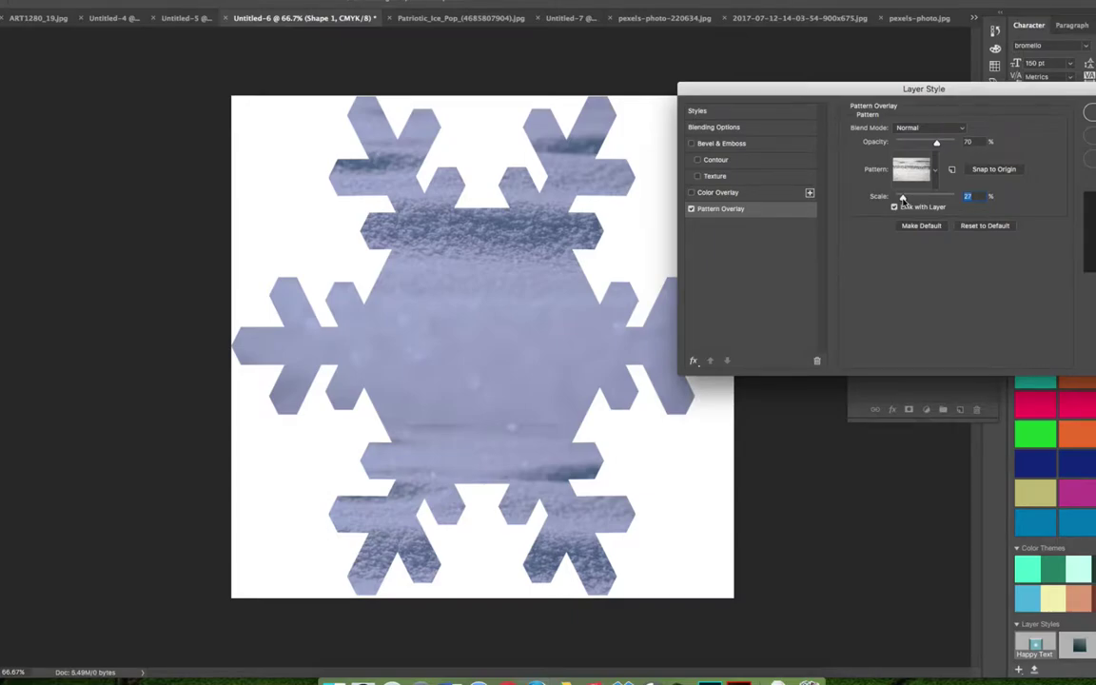
left_click_drag(903, 197, 908, 200)
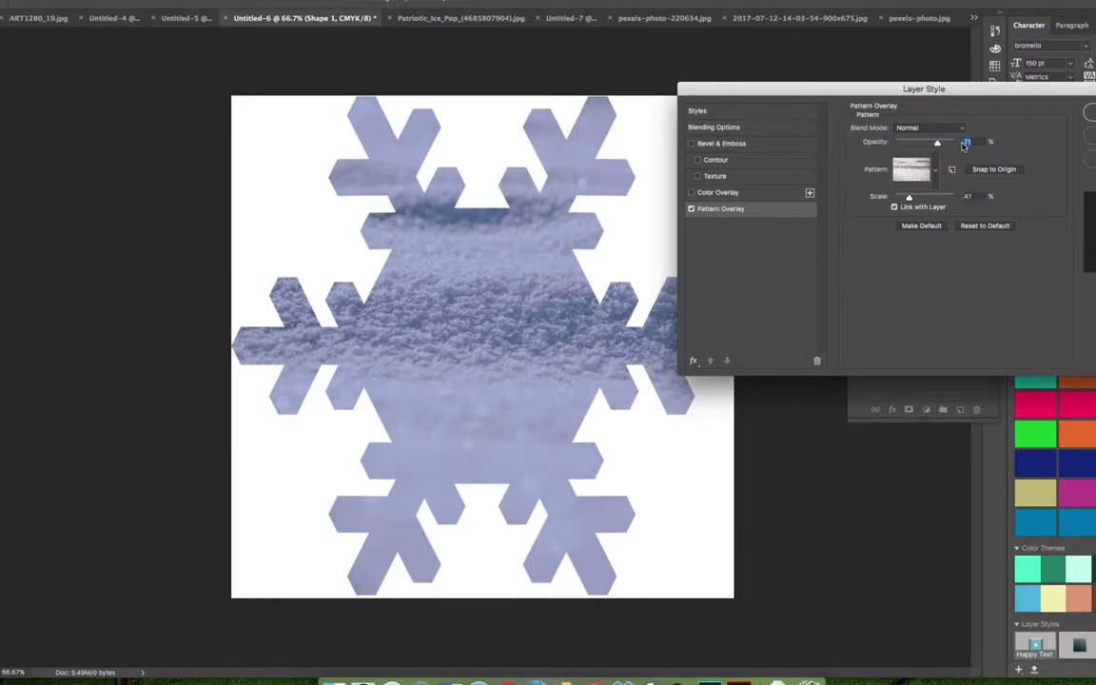
left_click_drag(949, 143, 970, 151)
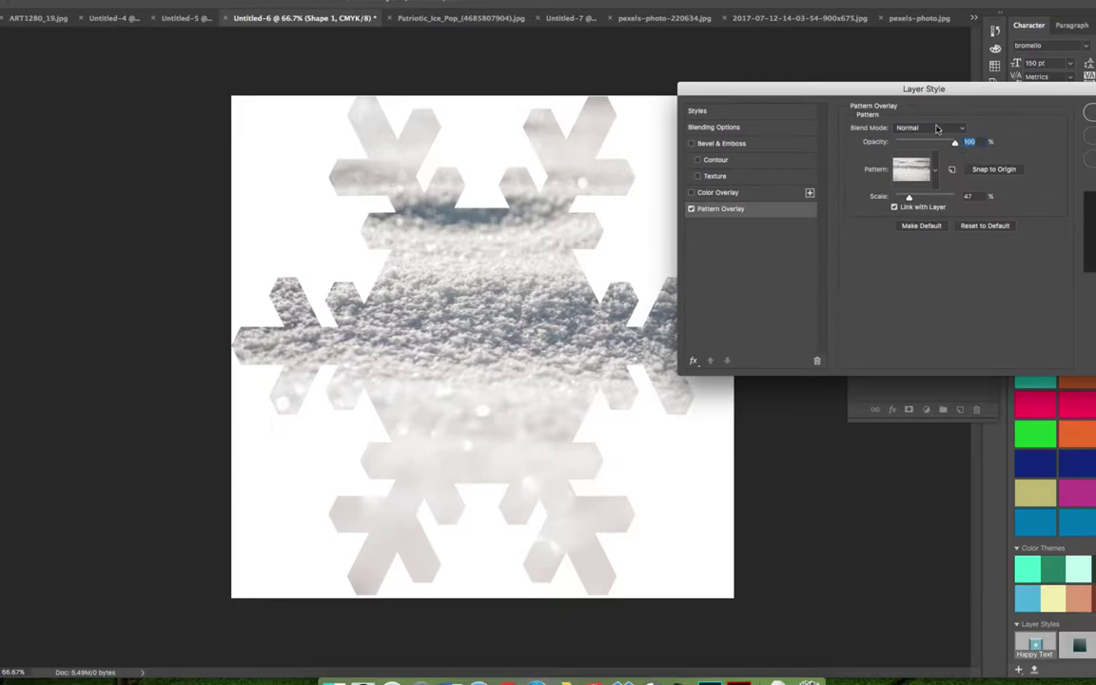
left_click_drag(955, 141, 918, 153)
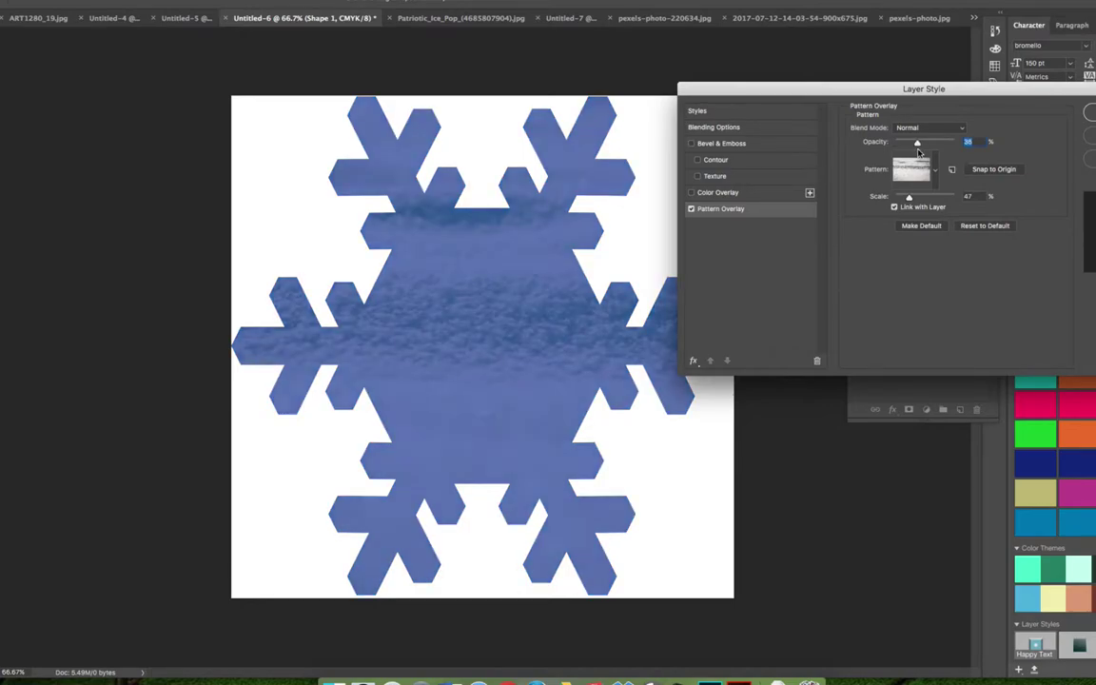
Set the pattern overlay to Multiply blend, 43% scale and 100% opacity
left_click(959, 128)
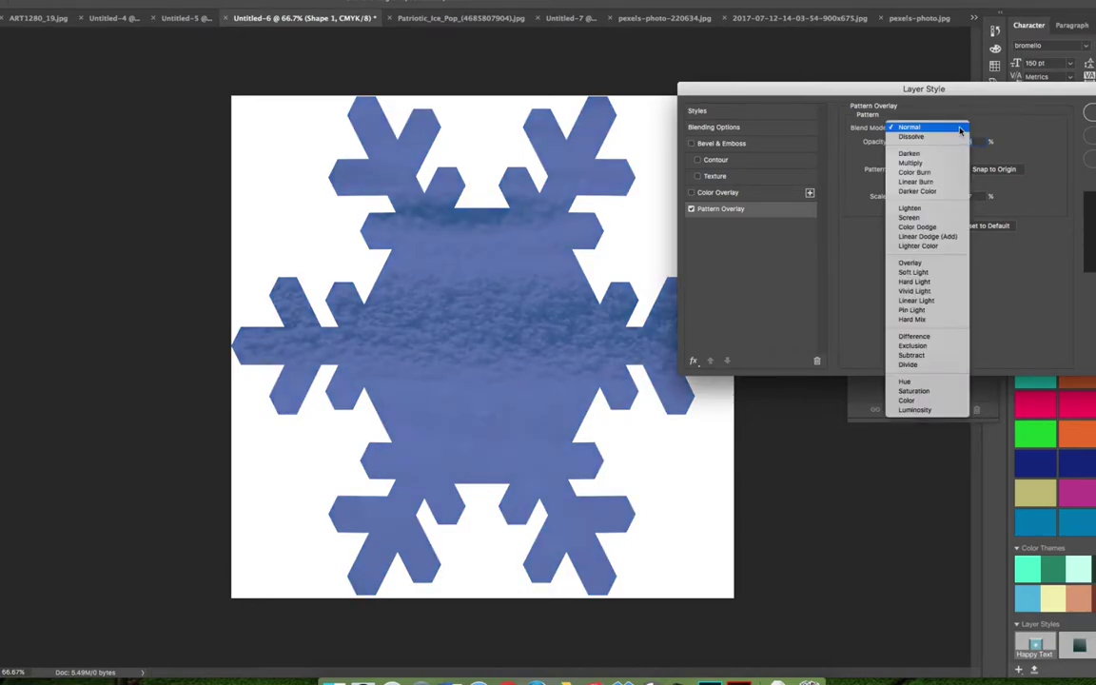
left_click(948, 263)
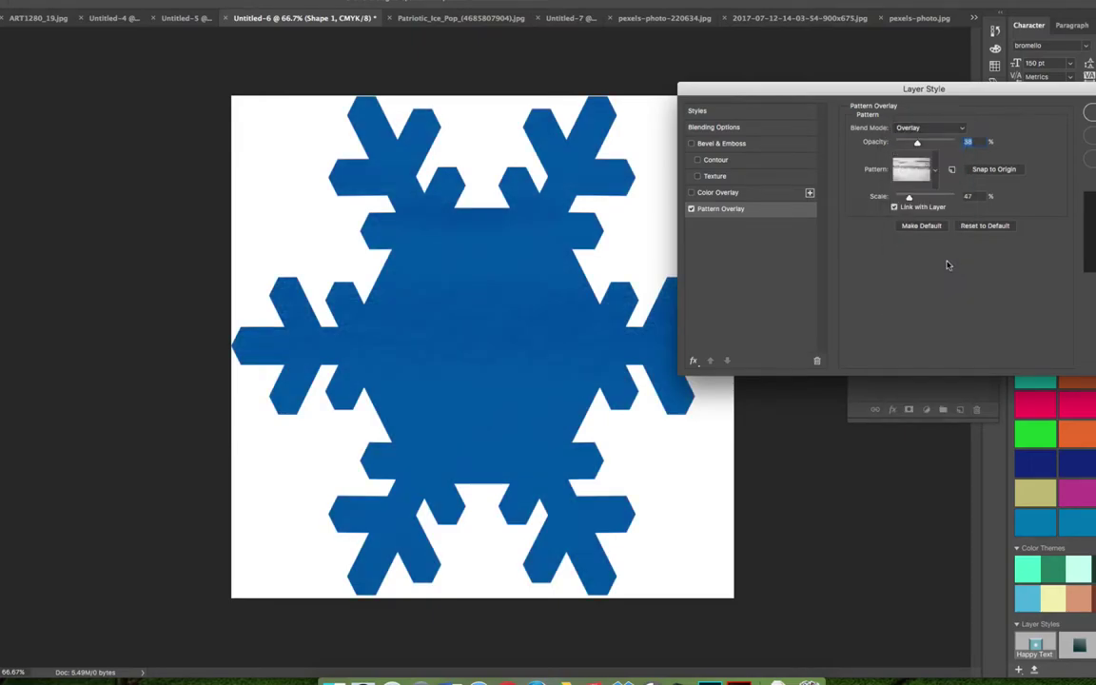
left_click(937, 128)
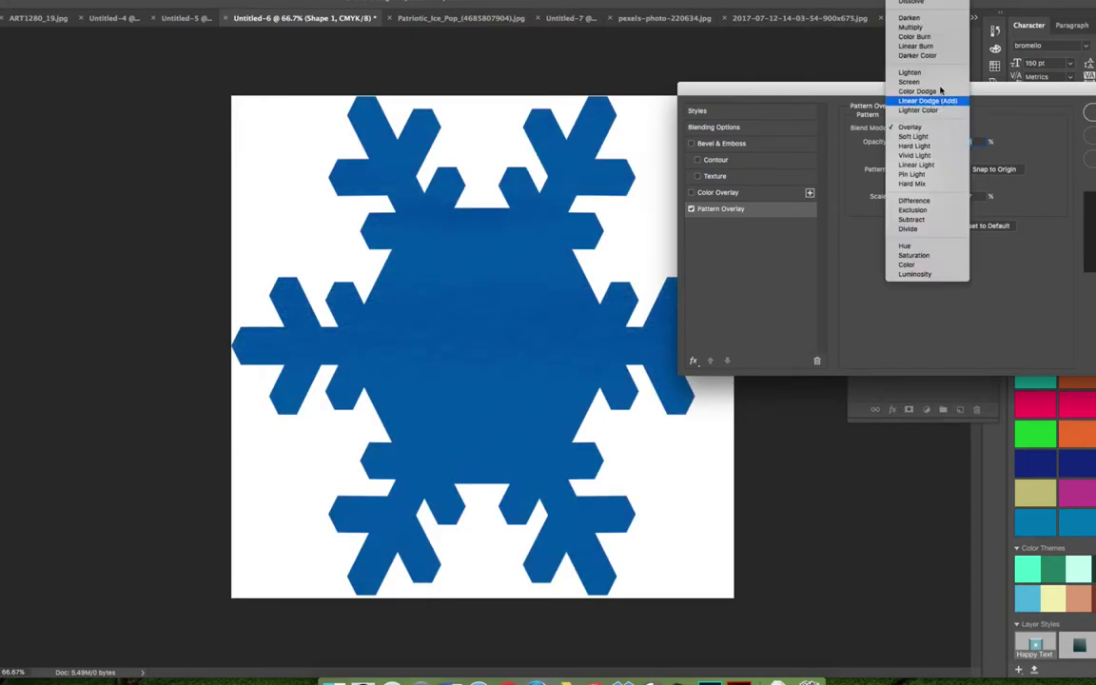
left_click(912, 27)
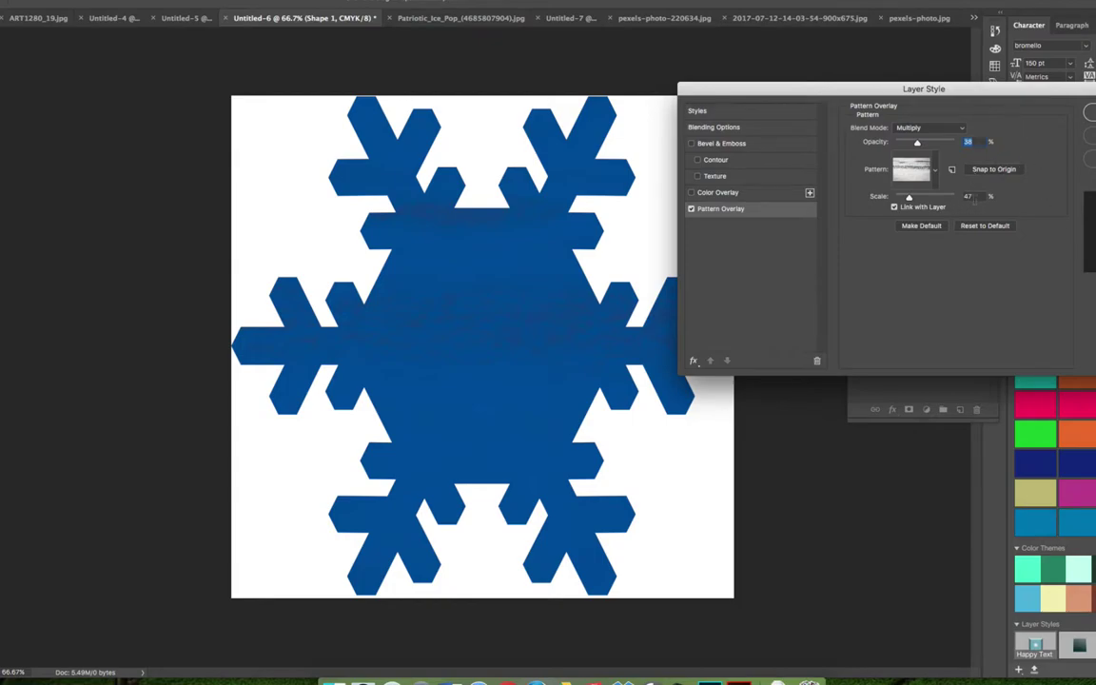
double_click(970, 197)
type("43")
key("Tab")
key("Tab")
type("100")
left_click(505, 346)
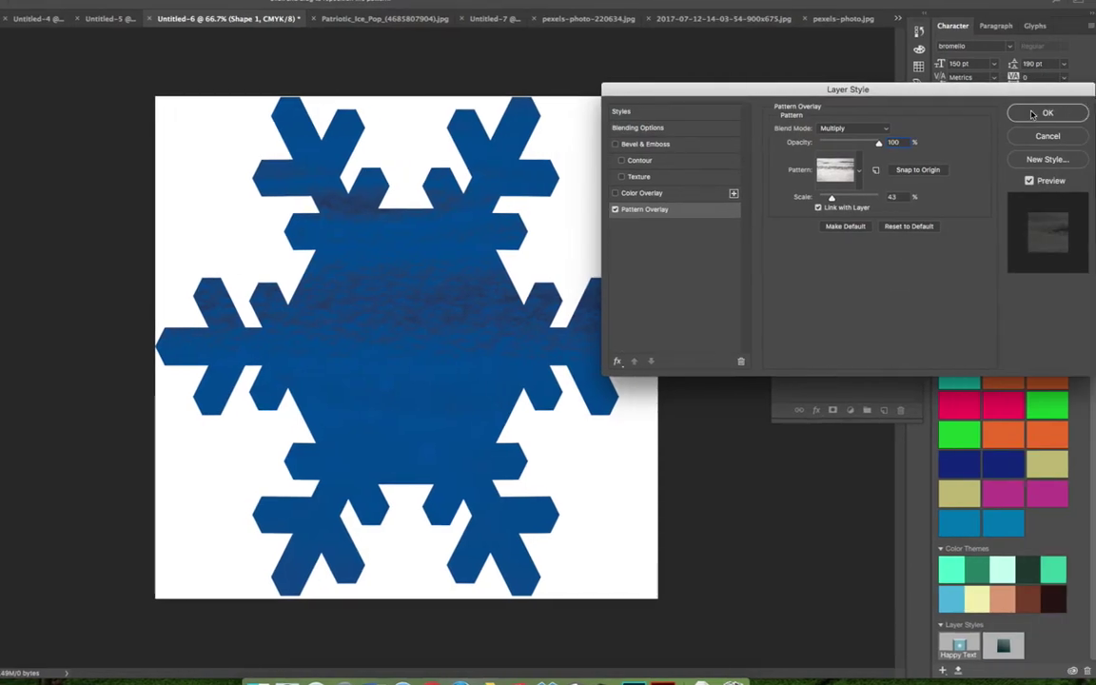
Briefly try a red Color Overlay, turn it off, and apply the layer style
left_click(653, 194)
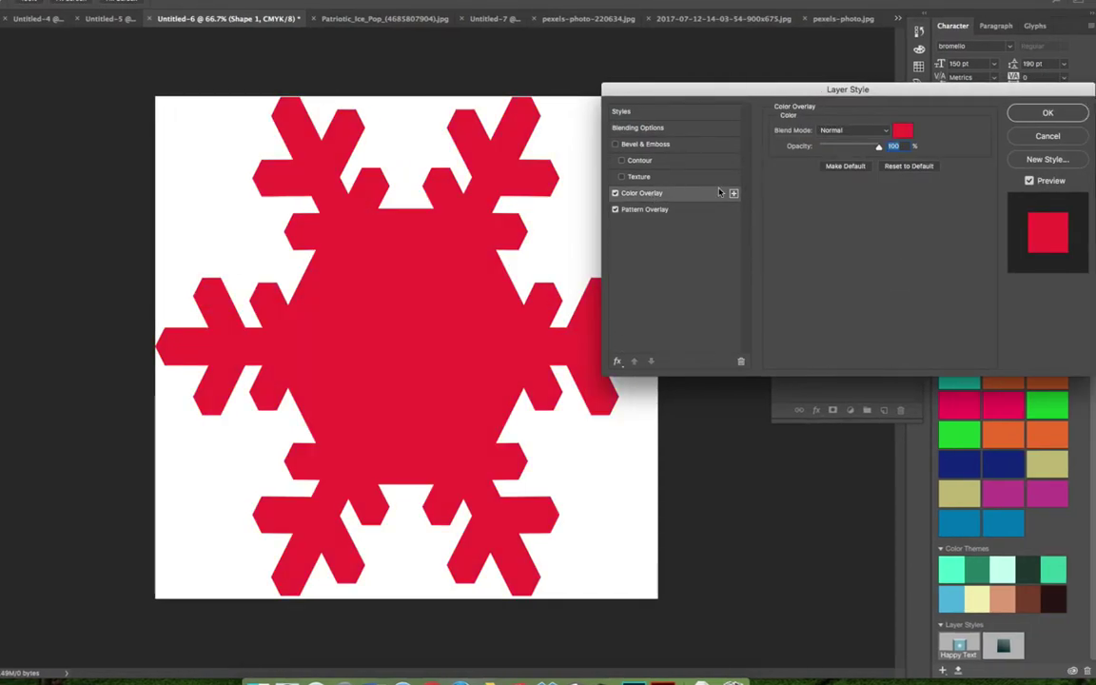
left_click(614, 193)
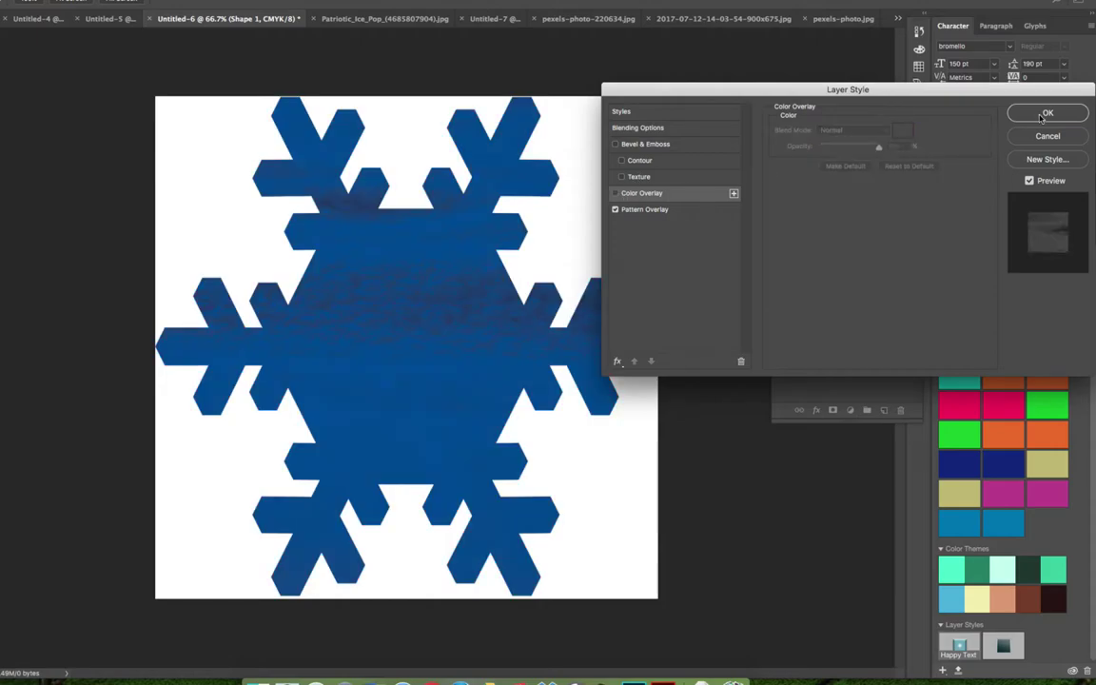
key("Return")
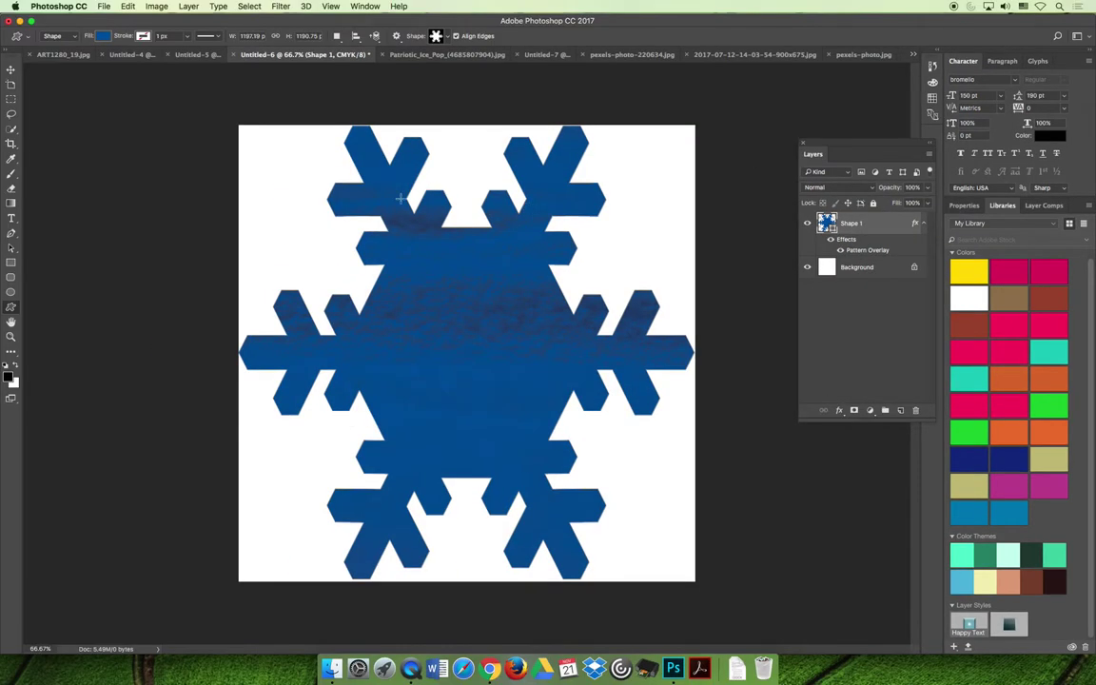
Change the snowflake fill to light cyan and add a Bevel & Emboss effect
left_click(102, 36)
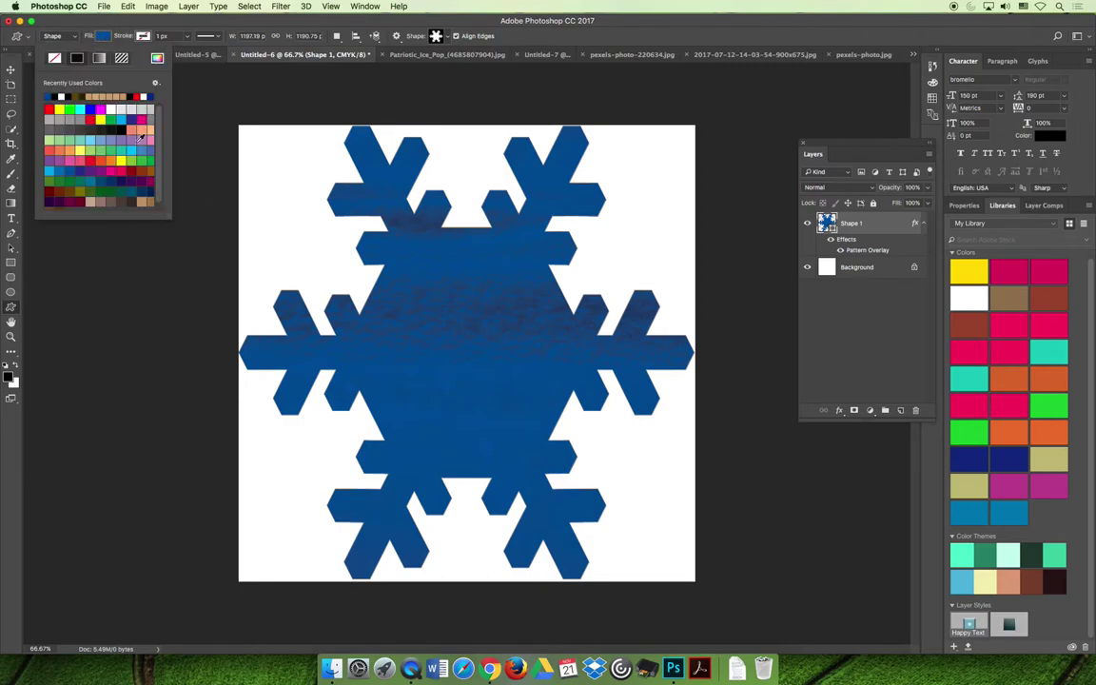
left_click(48, 173)
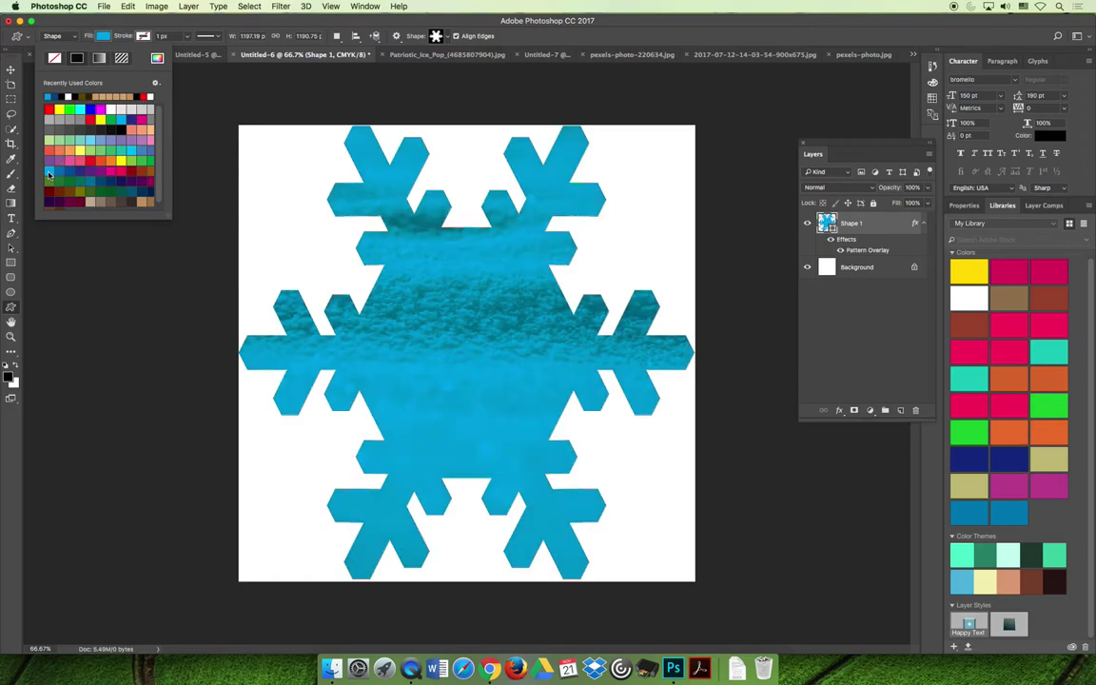
left_click(10, 70)
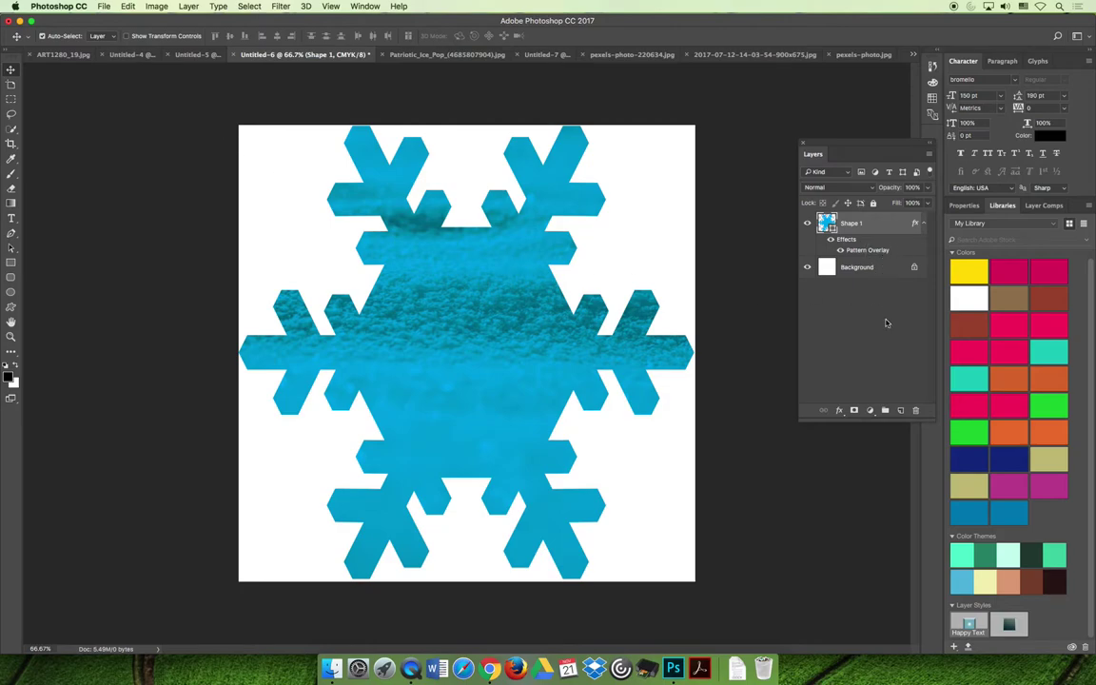
left_click(840, 411)
left_click(851, 440)
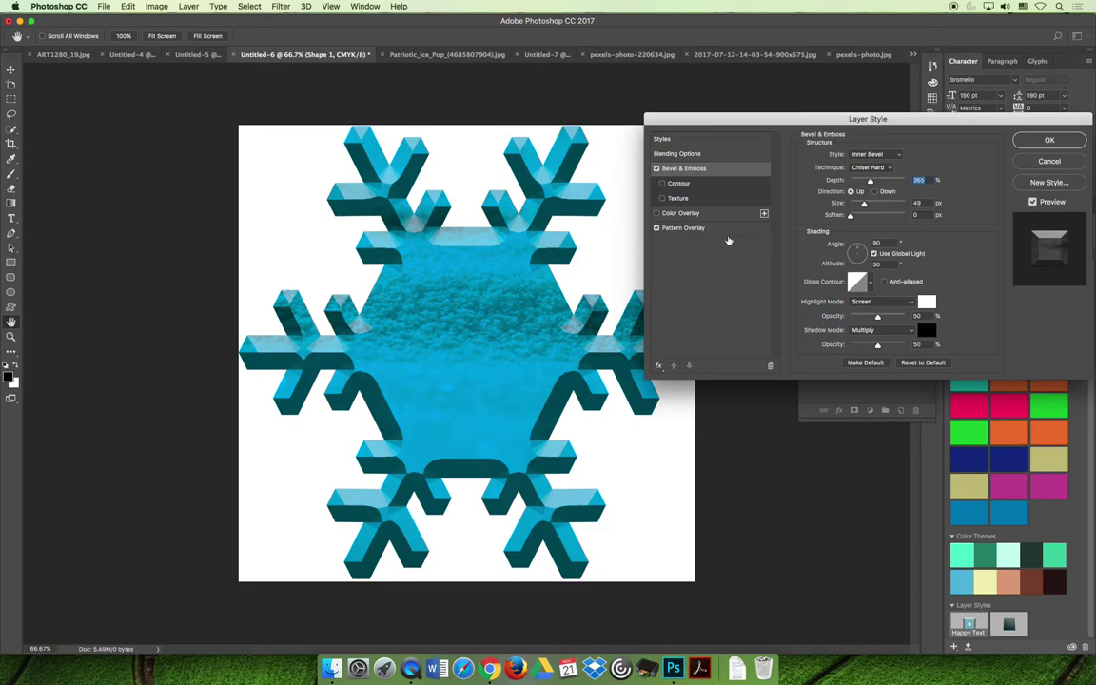
Cancel the Layer Style dialog so the snowflake keeps only its snow Pattern Overlay, with no Bevel & Emboss
left_click(677, 153)
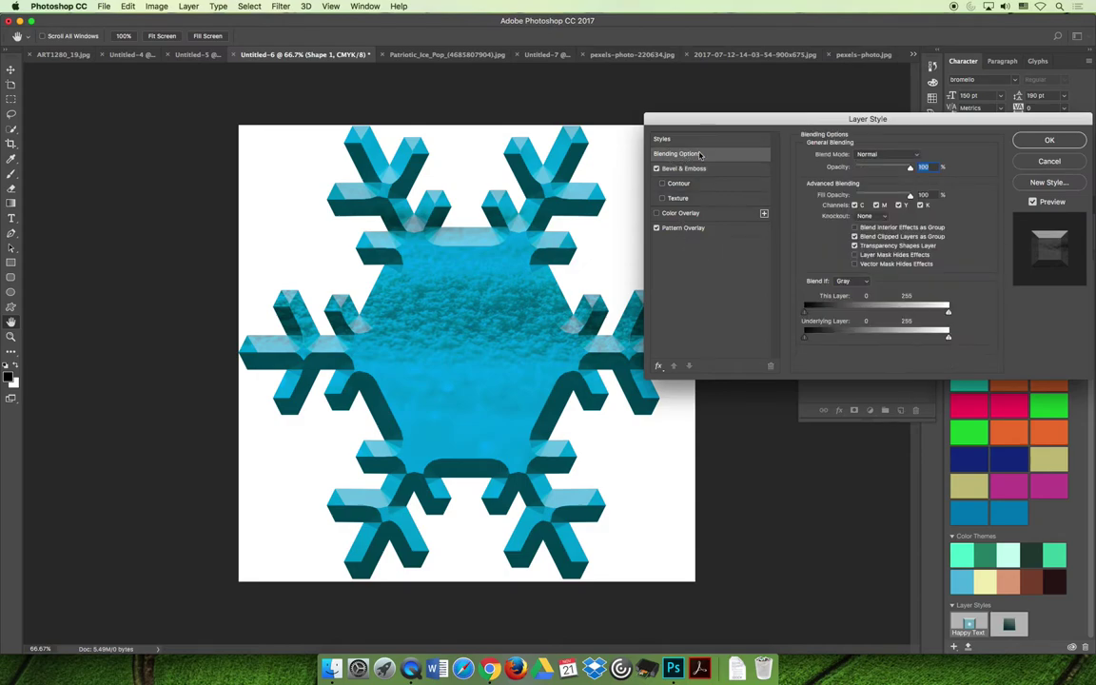
left_click(1040, 163)
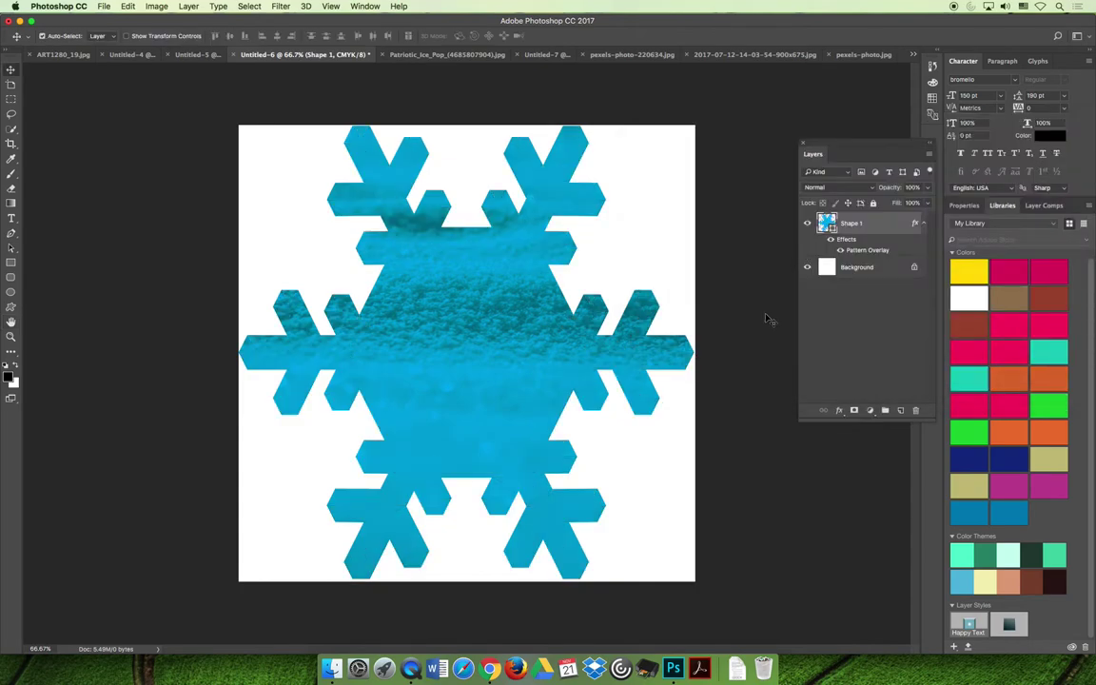